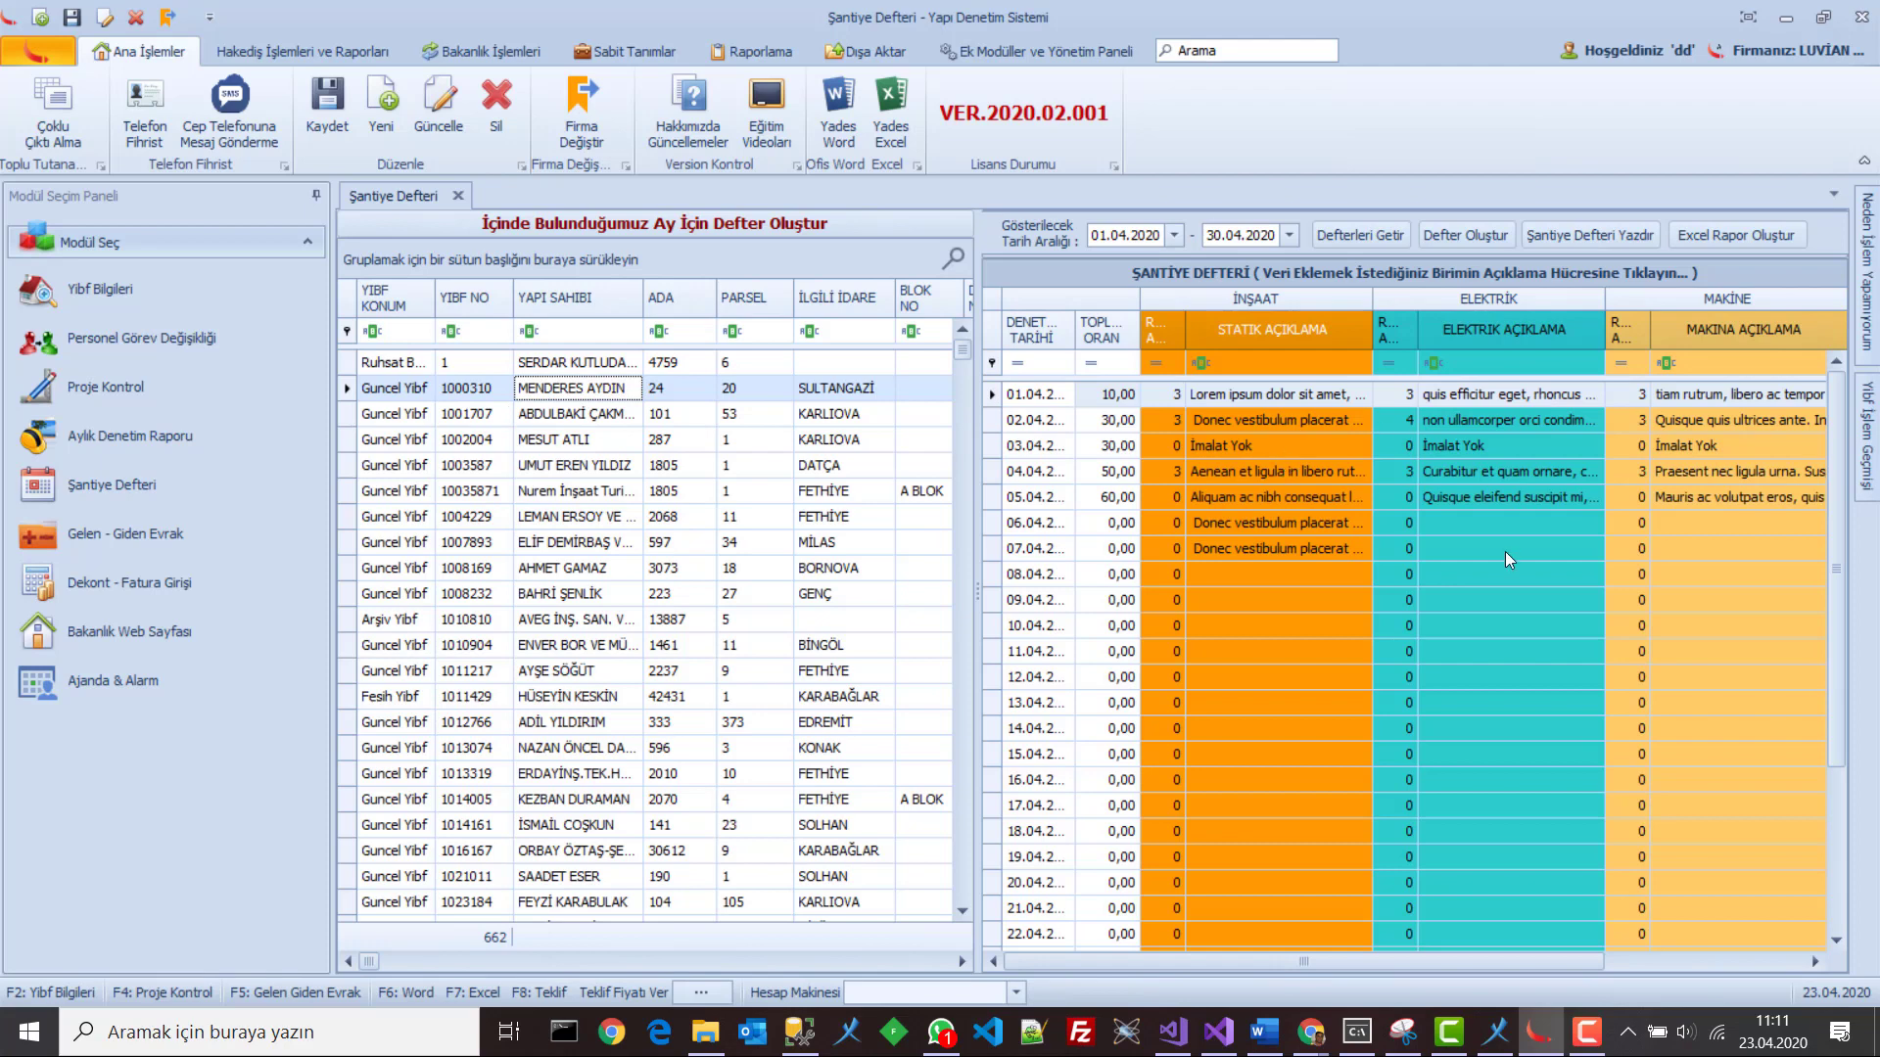
# Filter the project list's YIBF KONUM column to show only Guncel Yibf records
pyautogui.click(550, 423)
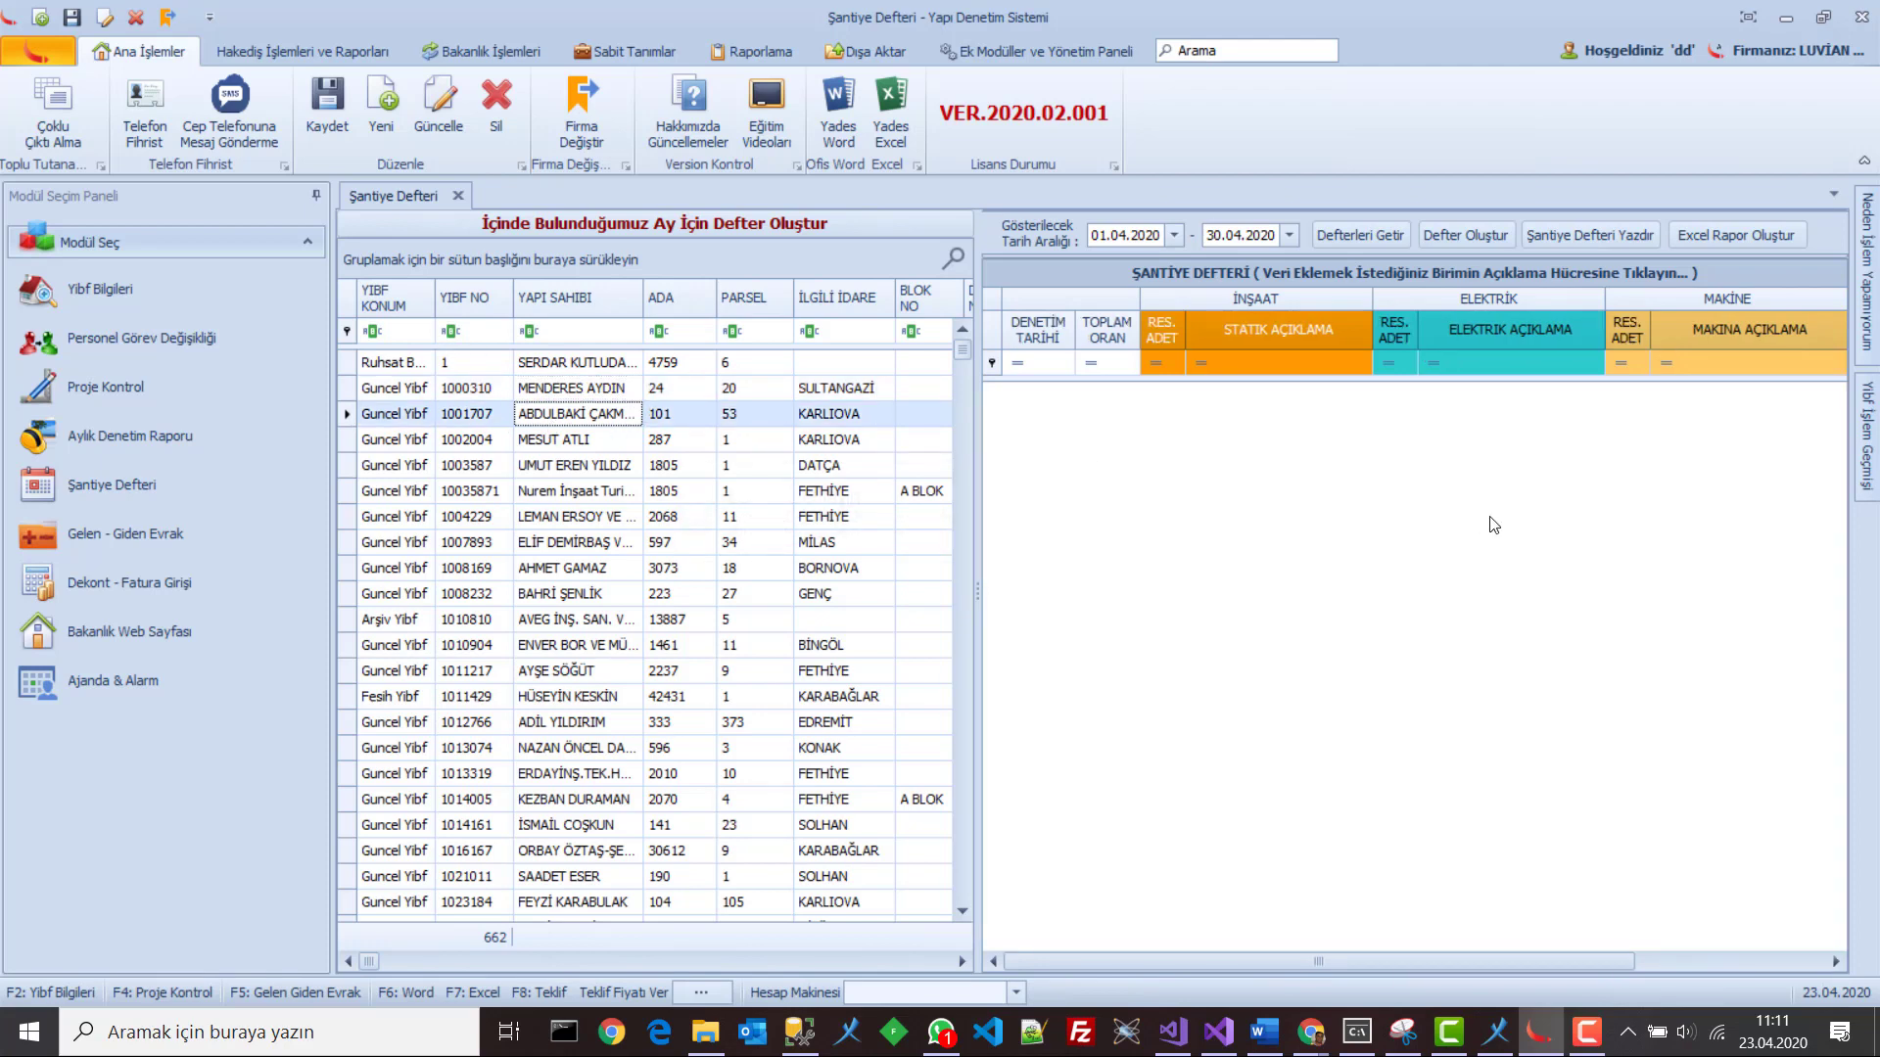
pyautogui.click(567, 391)
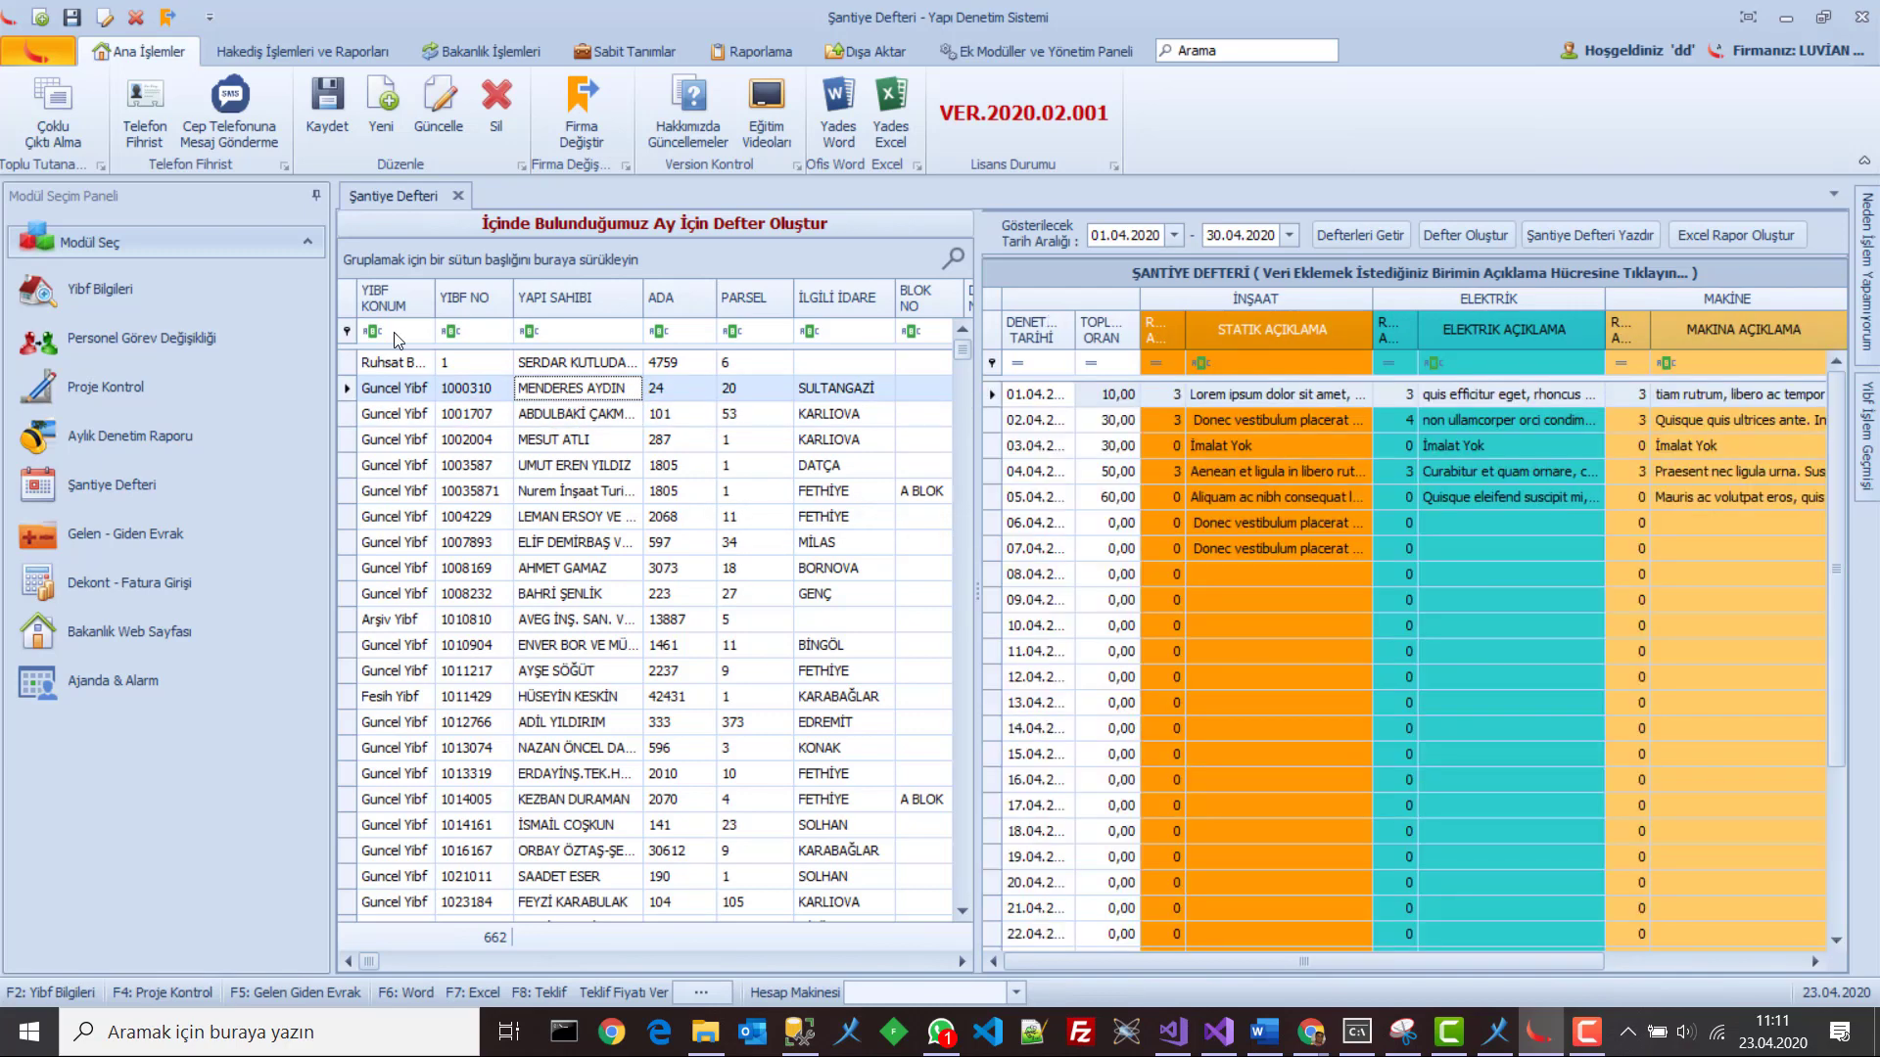
pyautogui.click(424, 288)
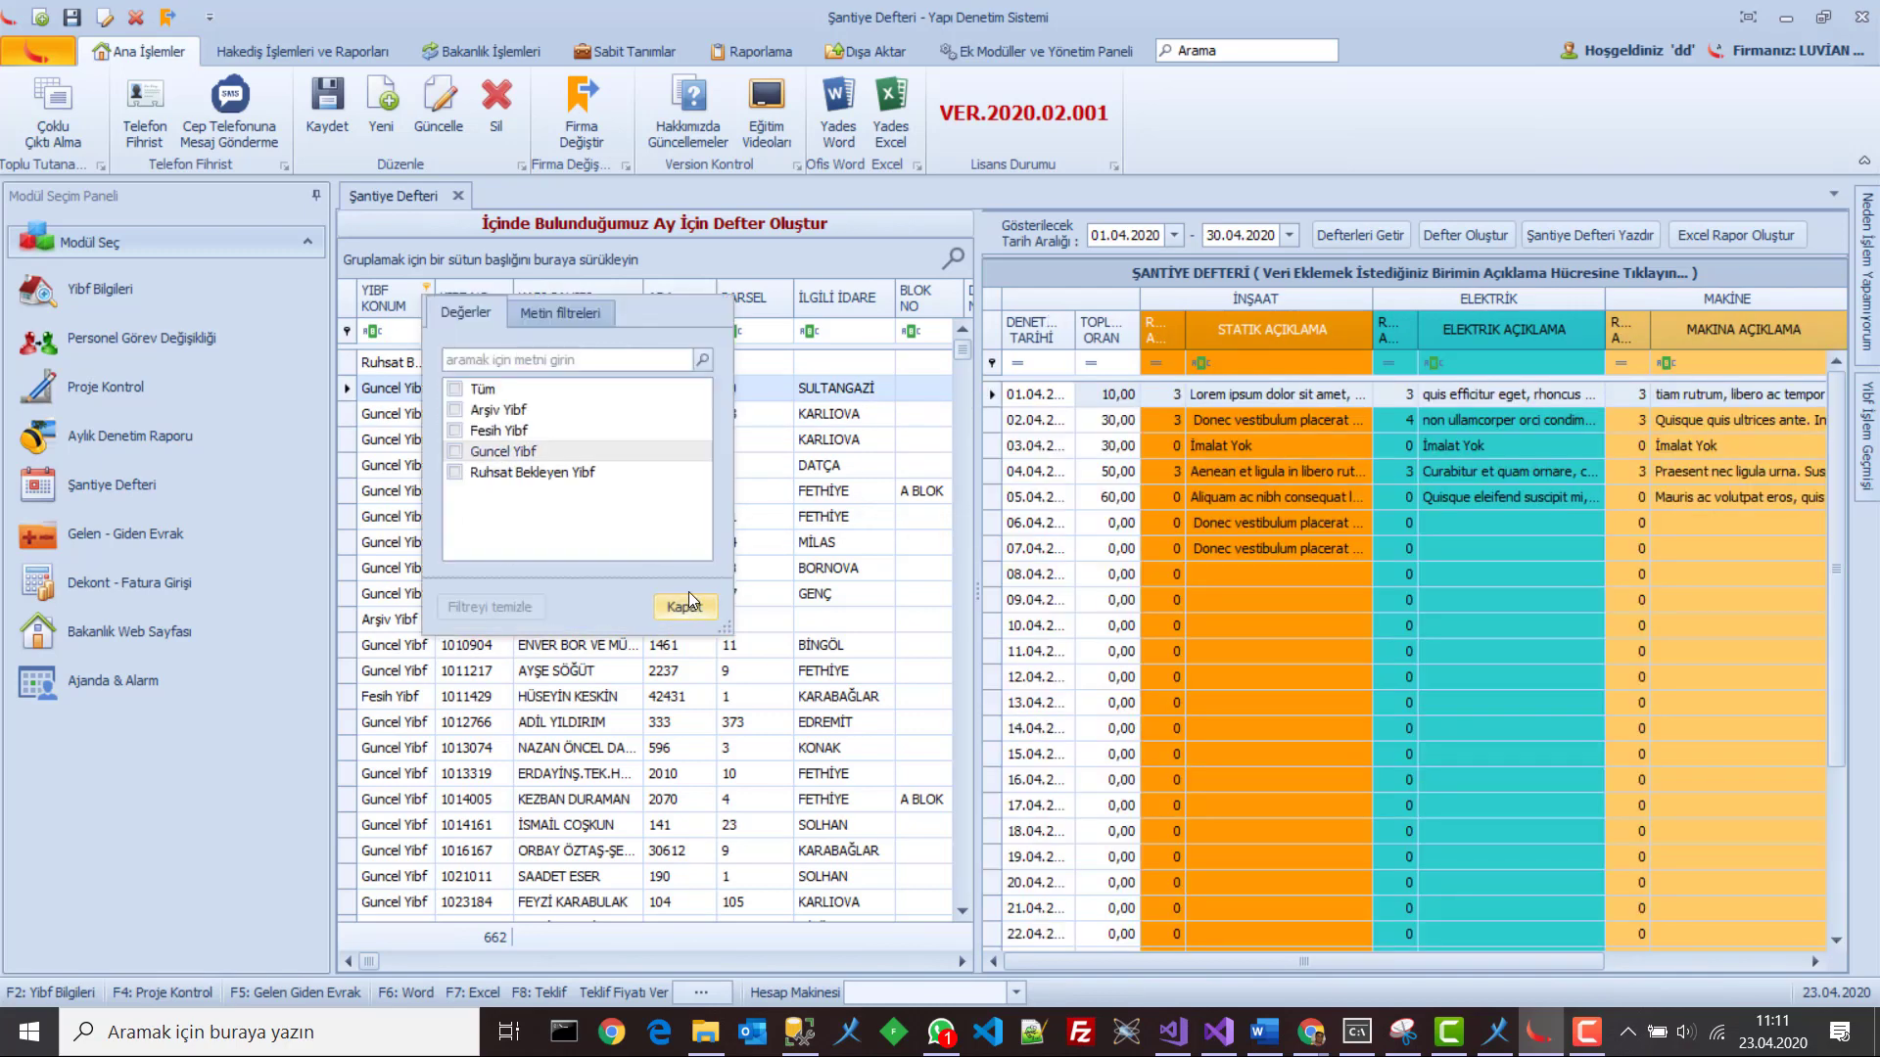
pyautogui.click(455, 451)
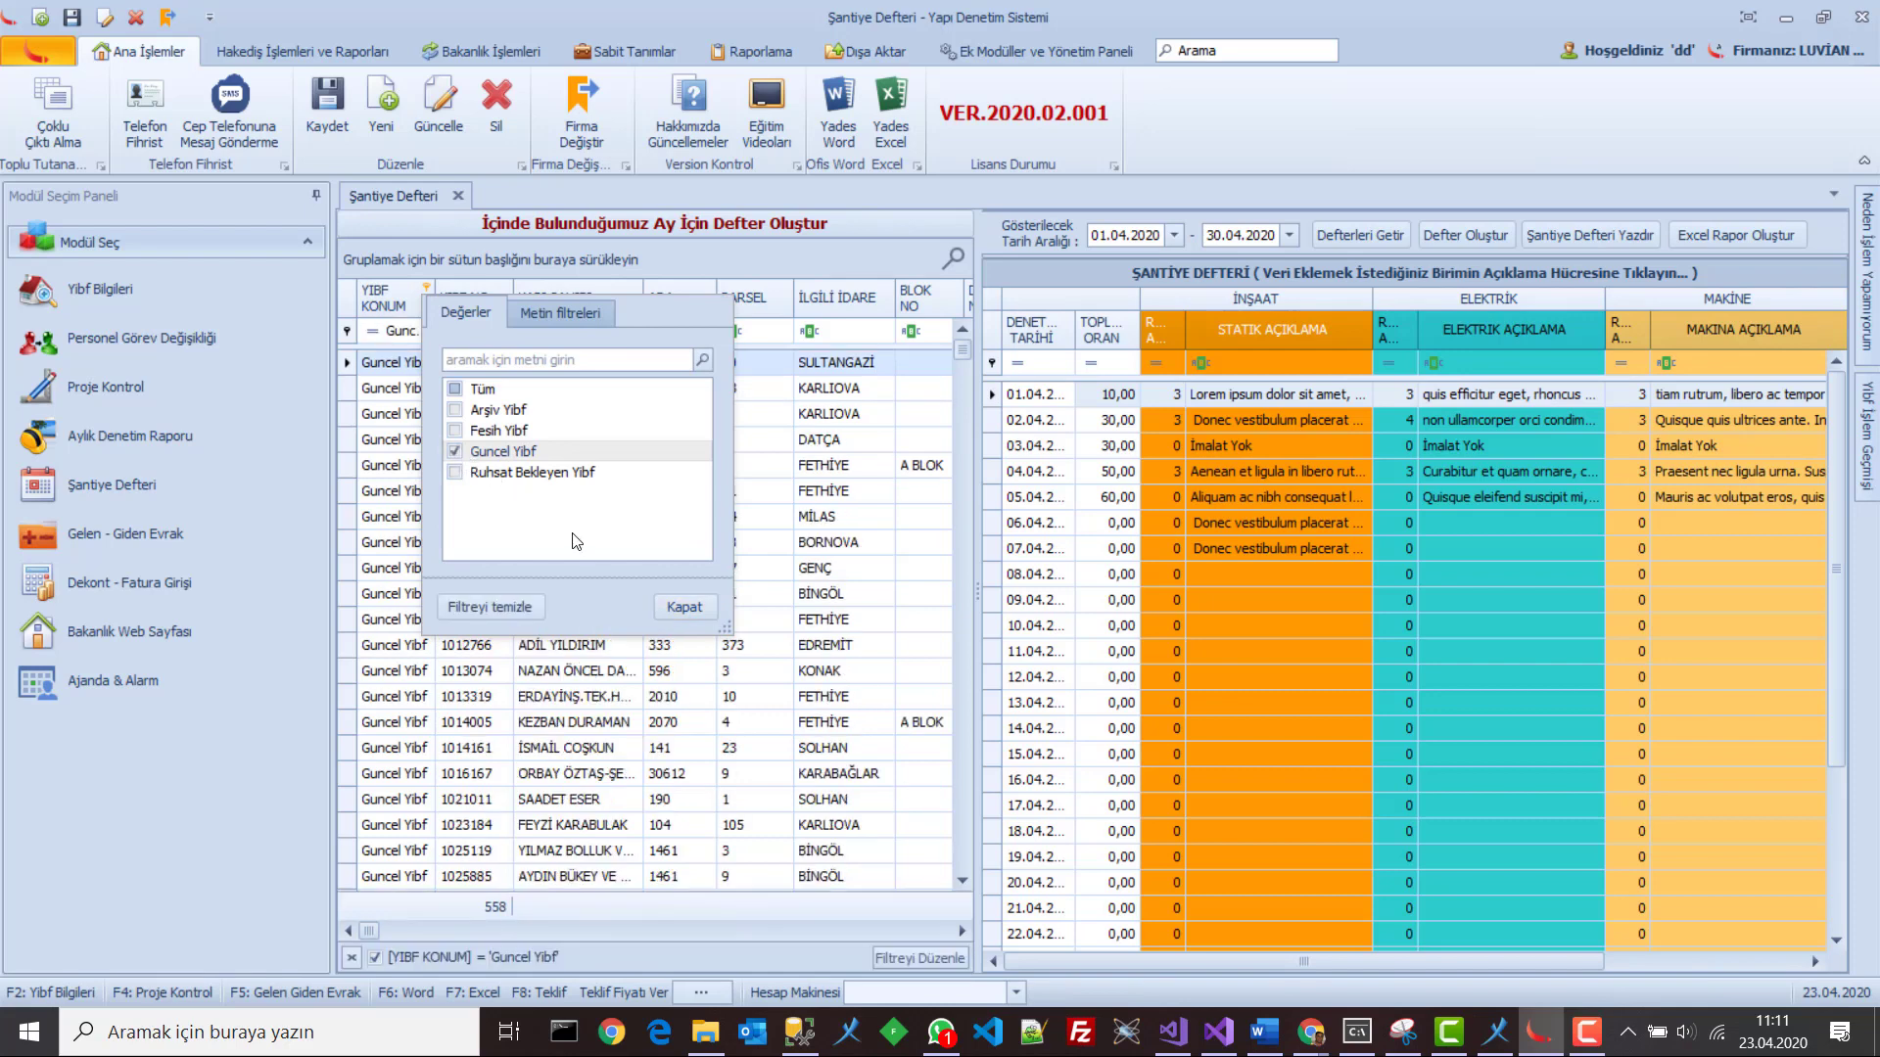
pyautogui.click(679, 605)
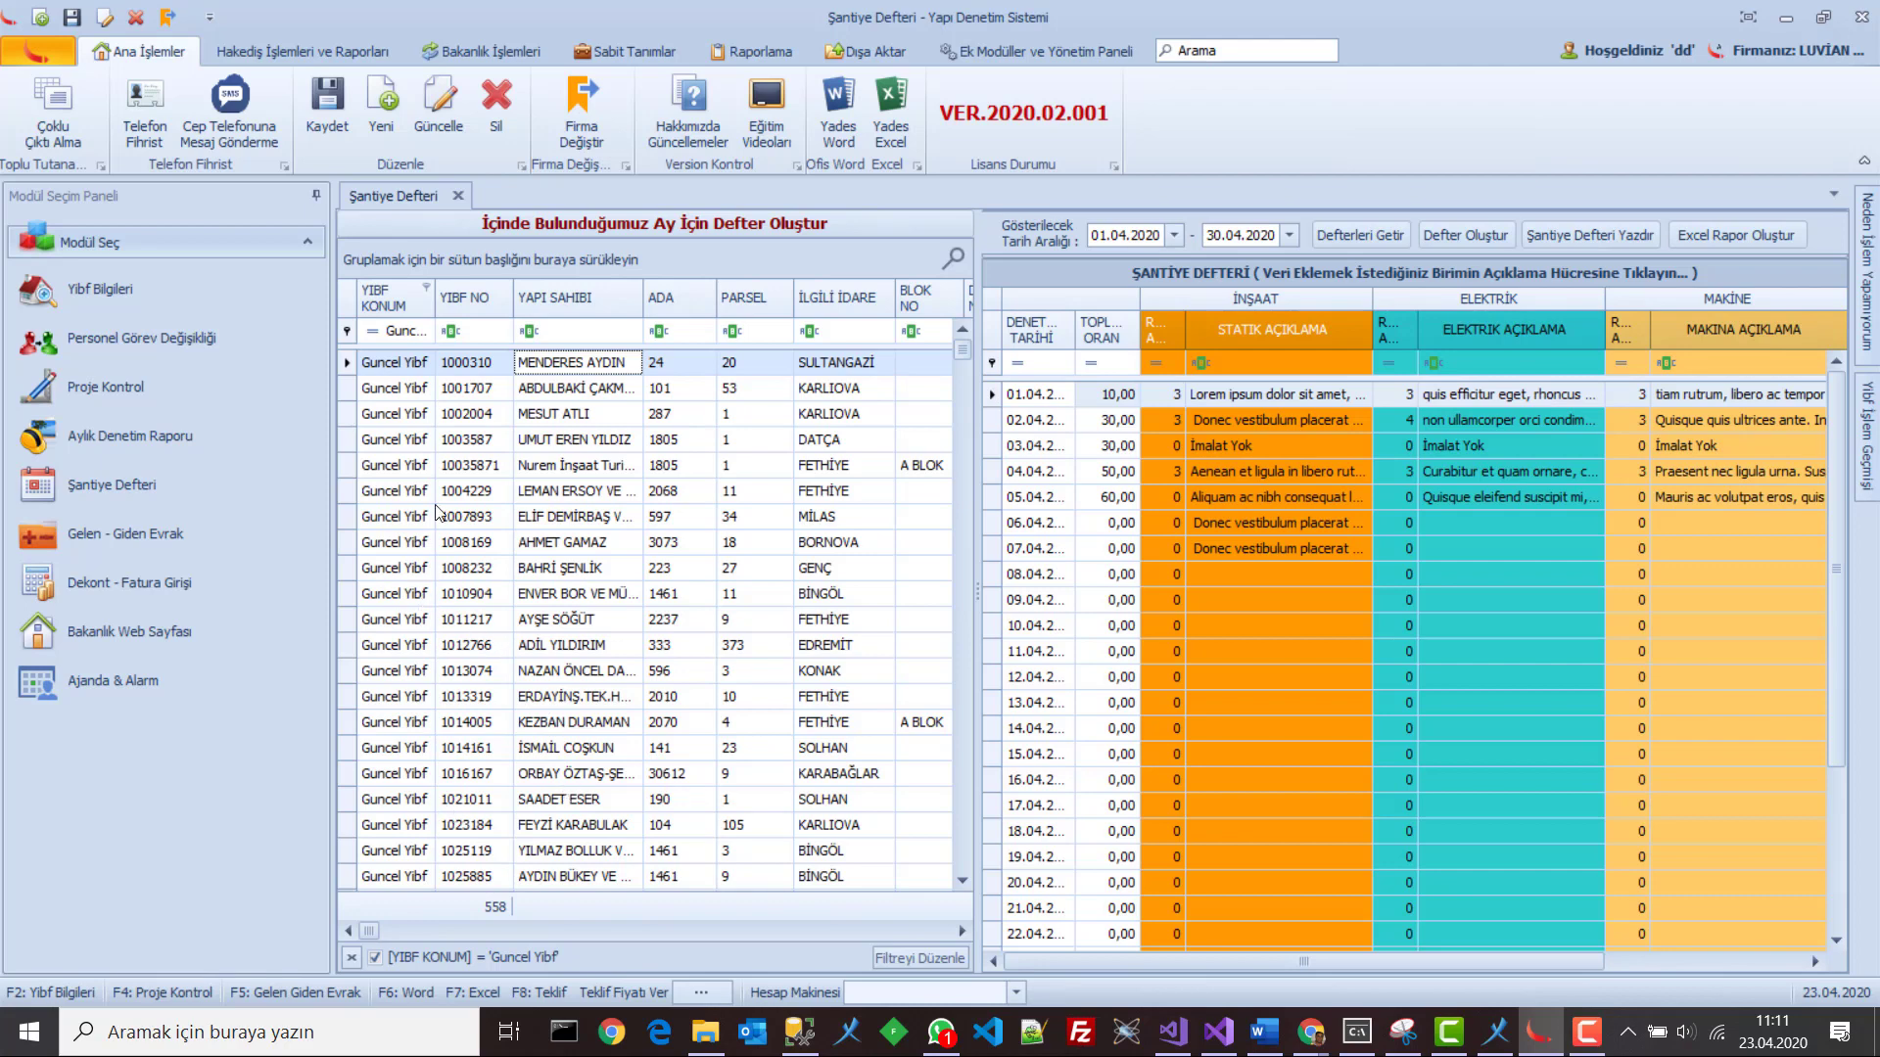
# Create the site ledger for the KARLIOVA project on ada 101, first for 01.04.2020–15.04.2020, and extend it to 30.04.2020
pyautogui.click(554, 396)
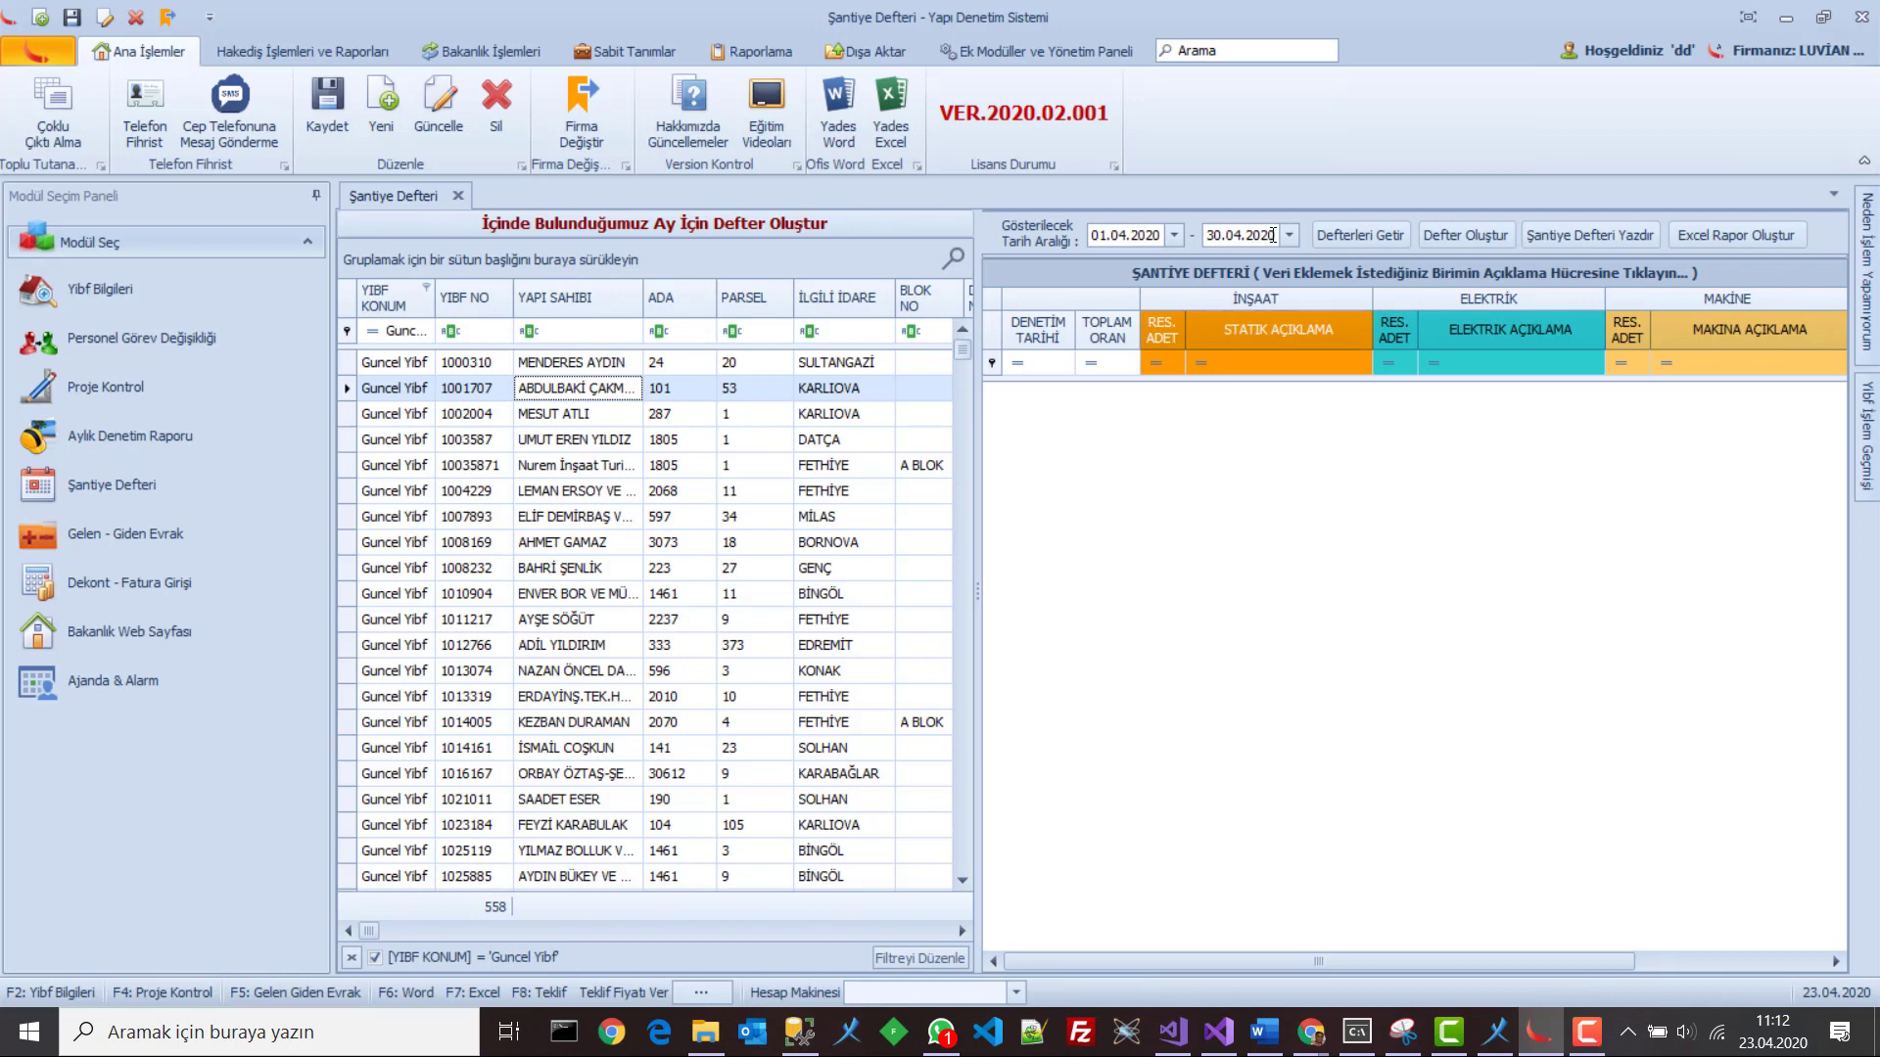
pyautogui.click(1484, 235)
pyautogui.click(1453, 233)
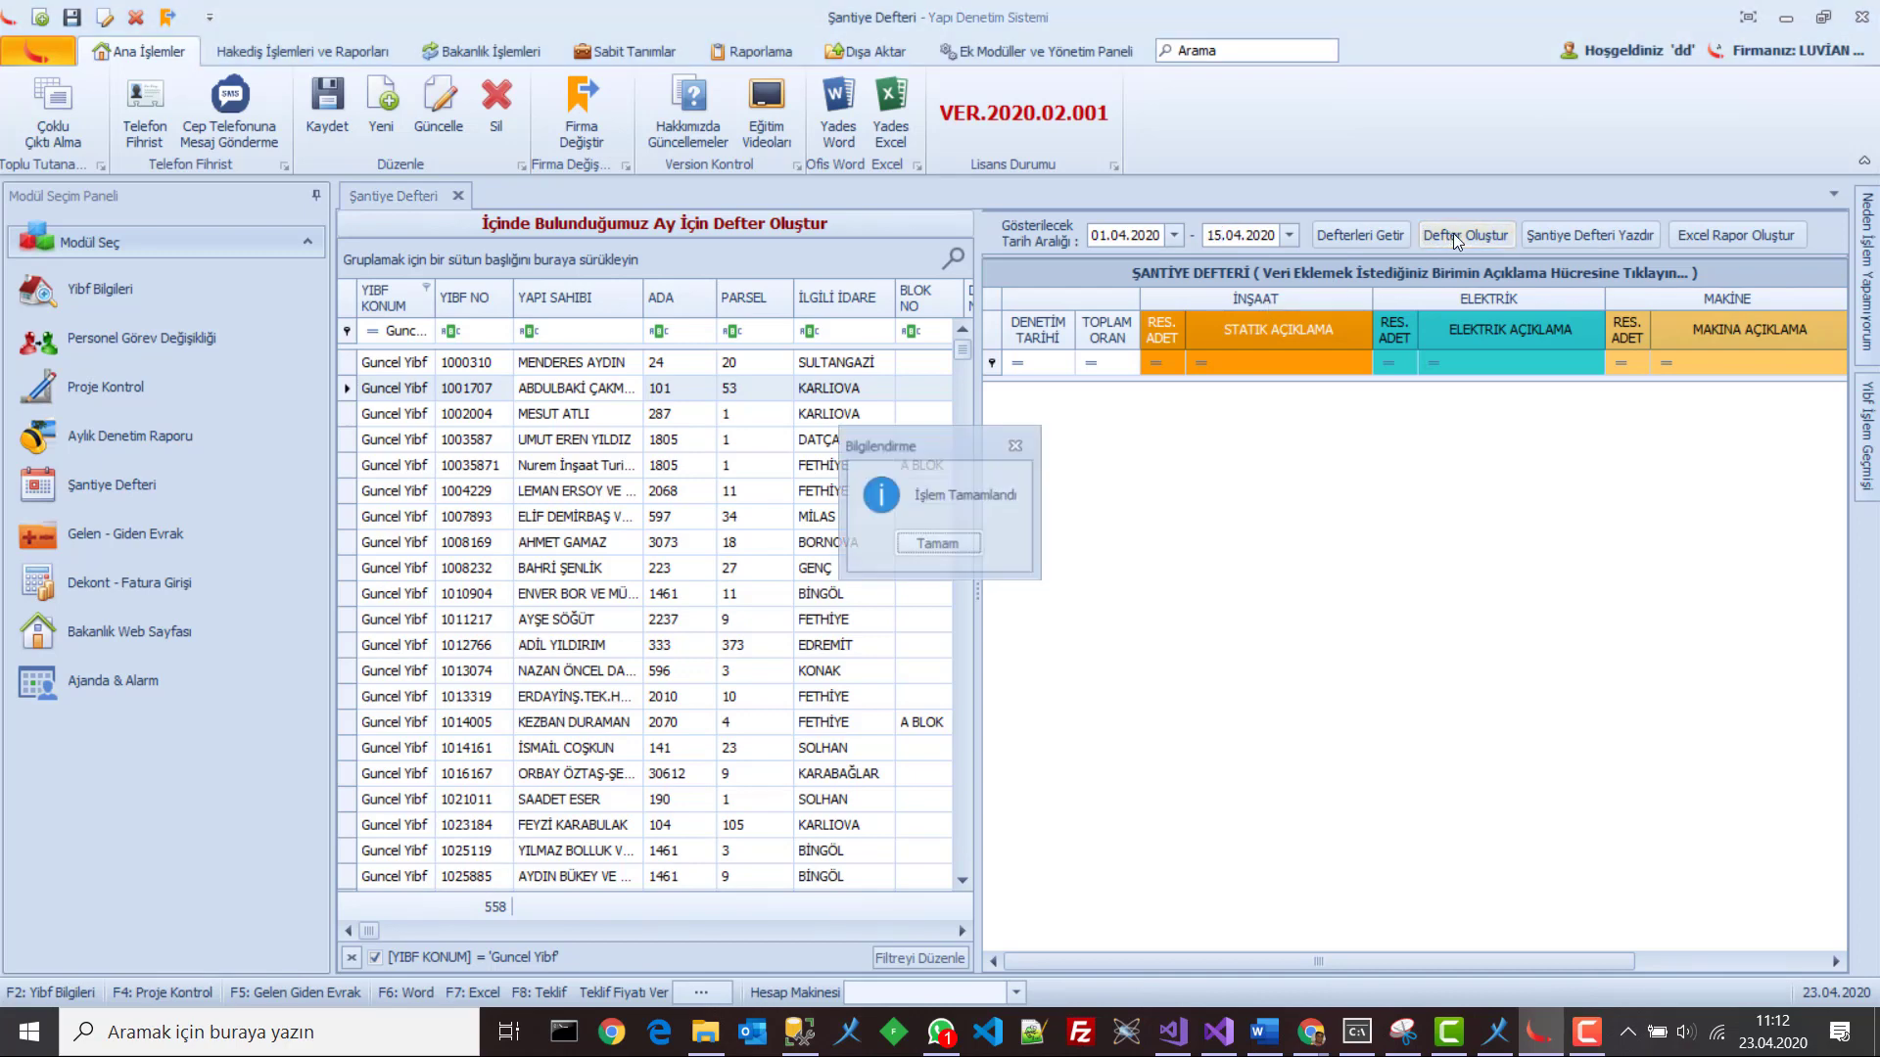
pyautogui.click(940, 544)
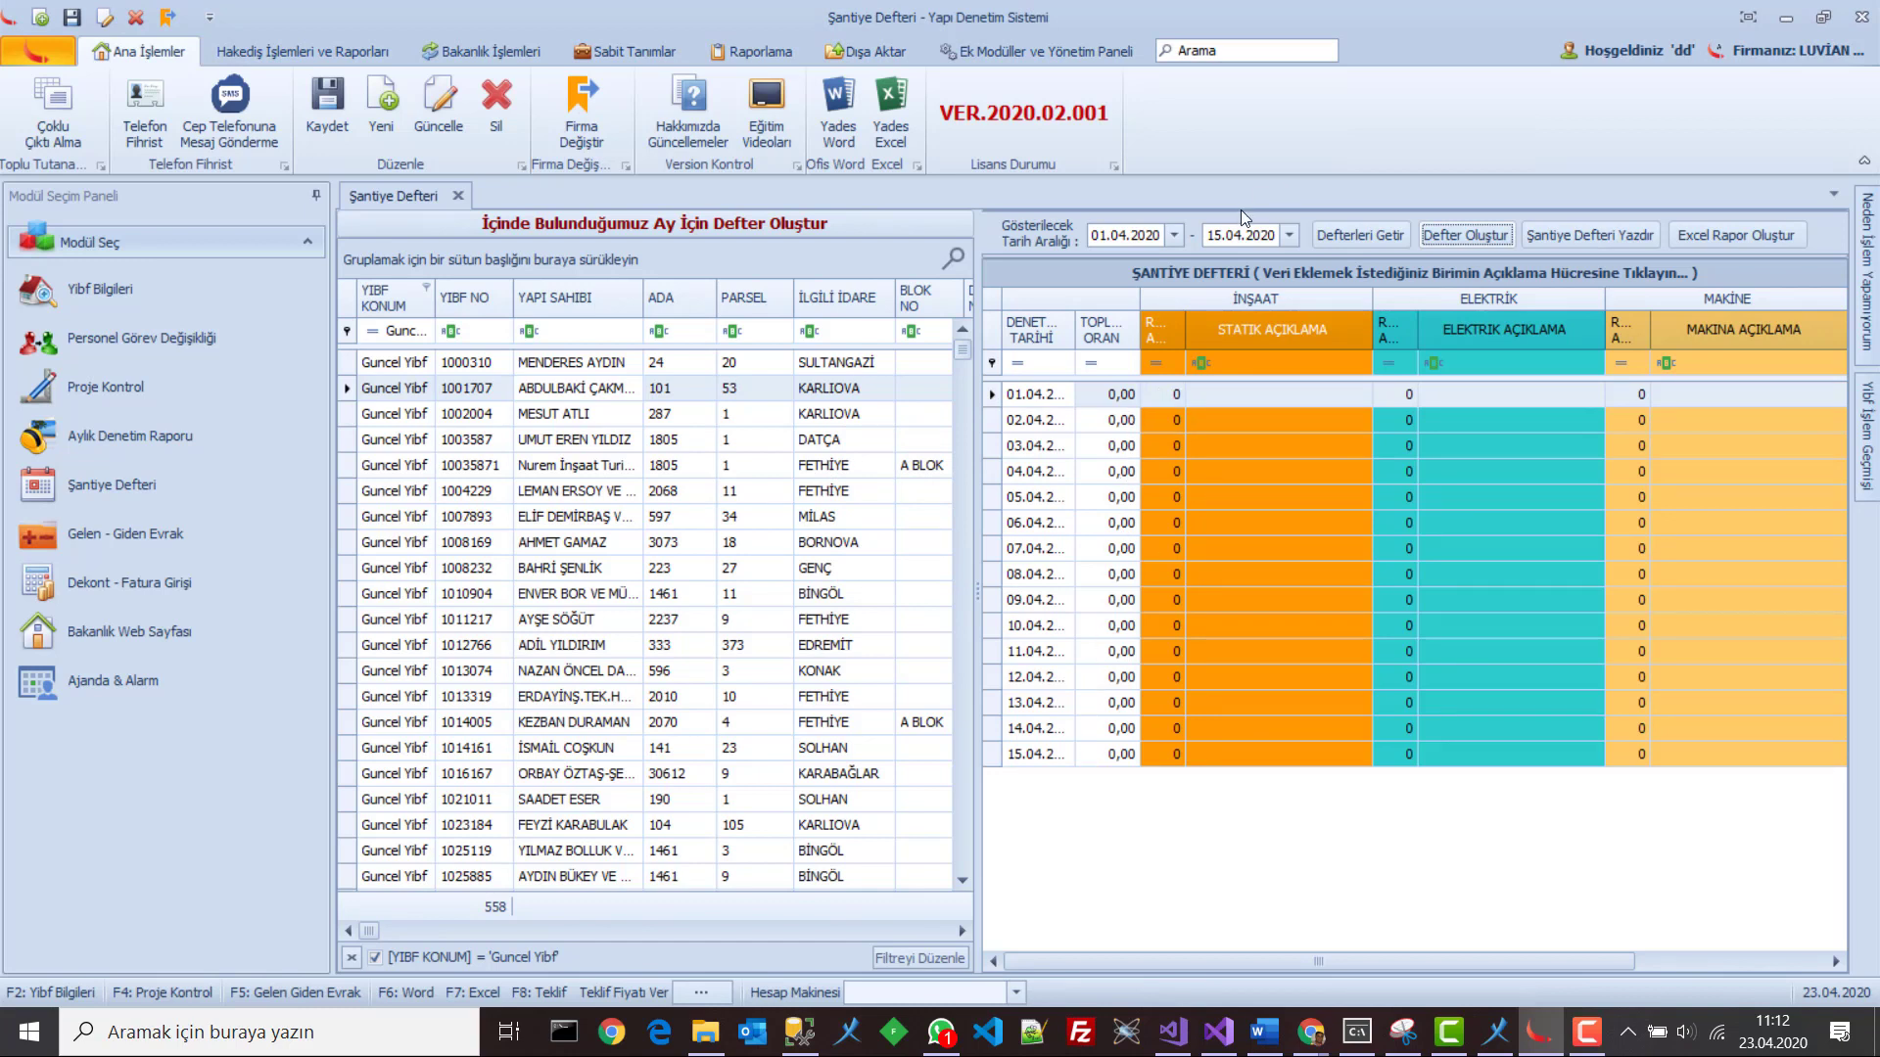
pyautogui.click(1219, 235)
pyautogui.click(1463, 239)
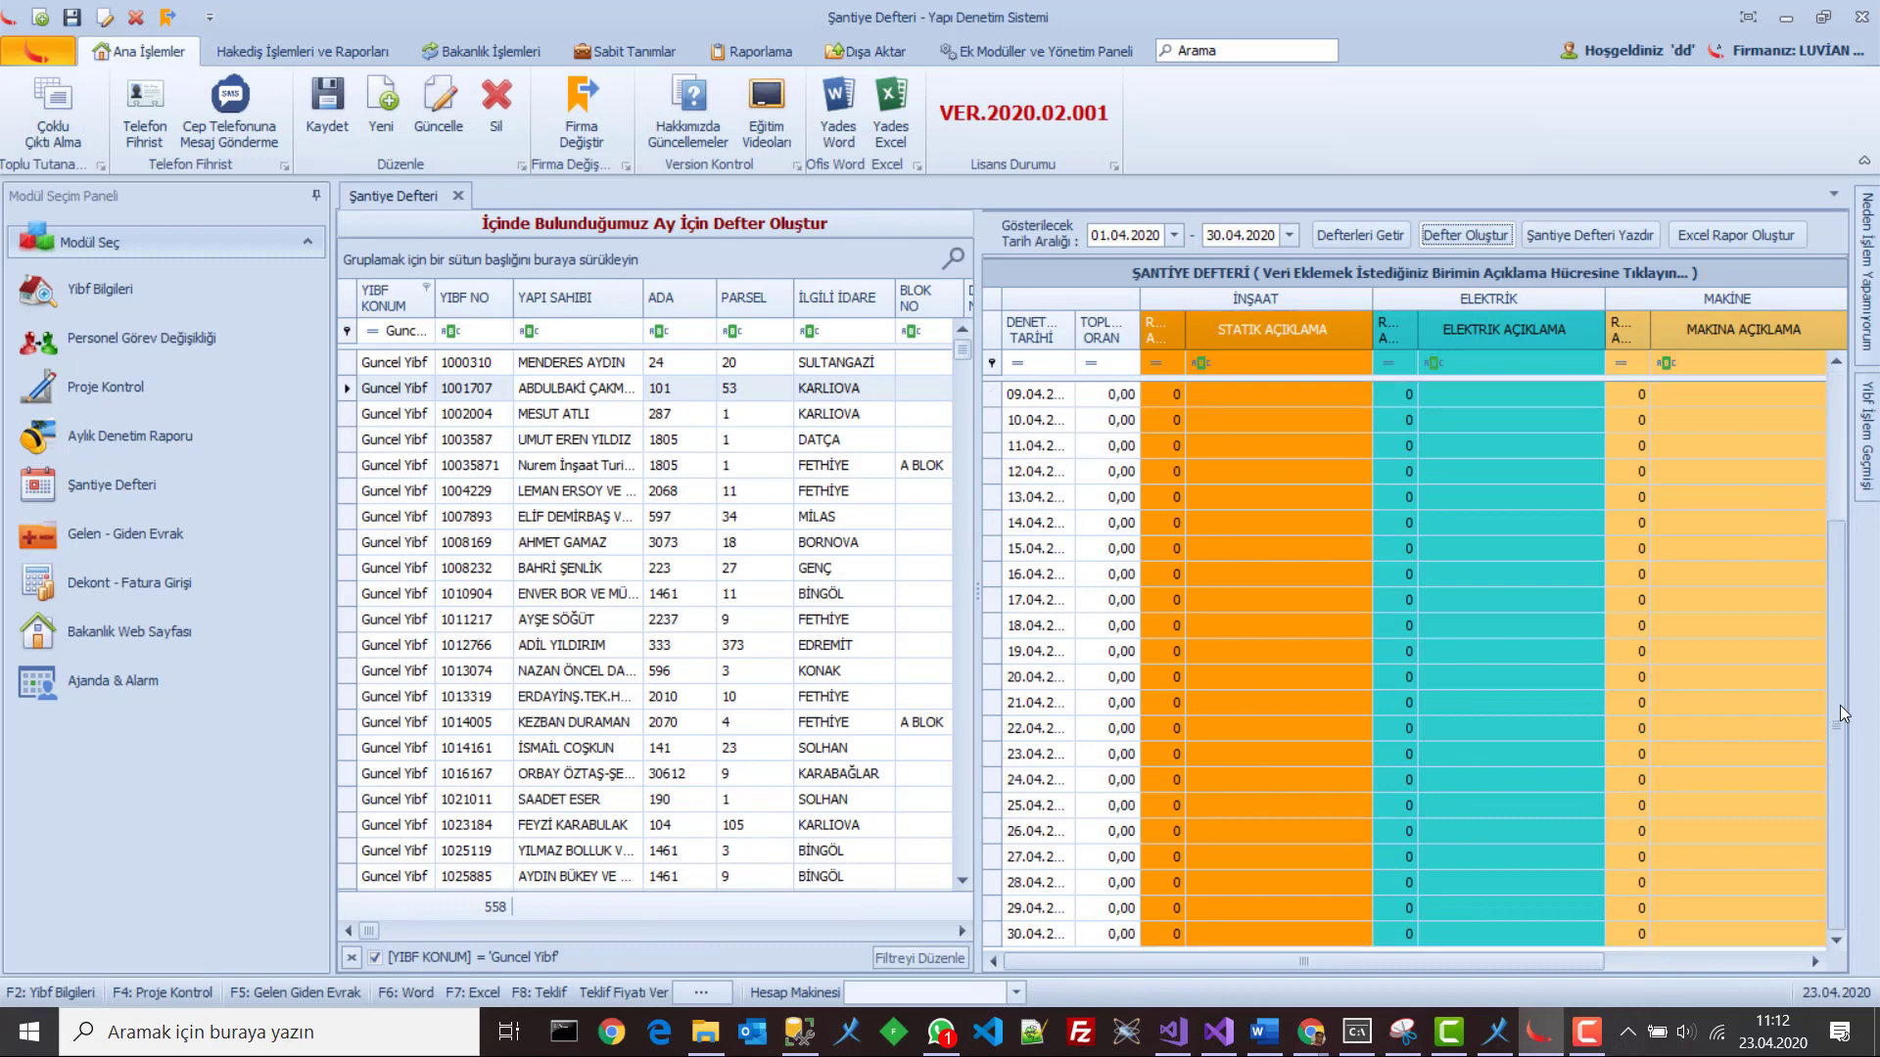
# Create the site ledger for the KARLIOVA project on ada 287, covering 01.04.2020 to 30.04.2020
pyautogui.click(583, 415)
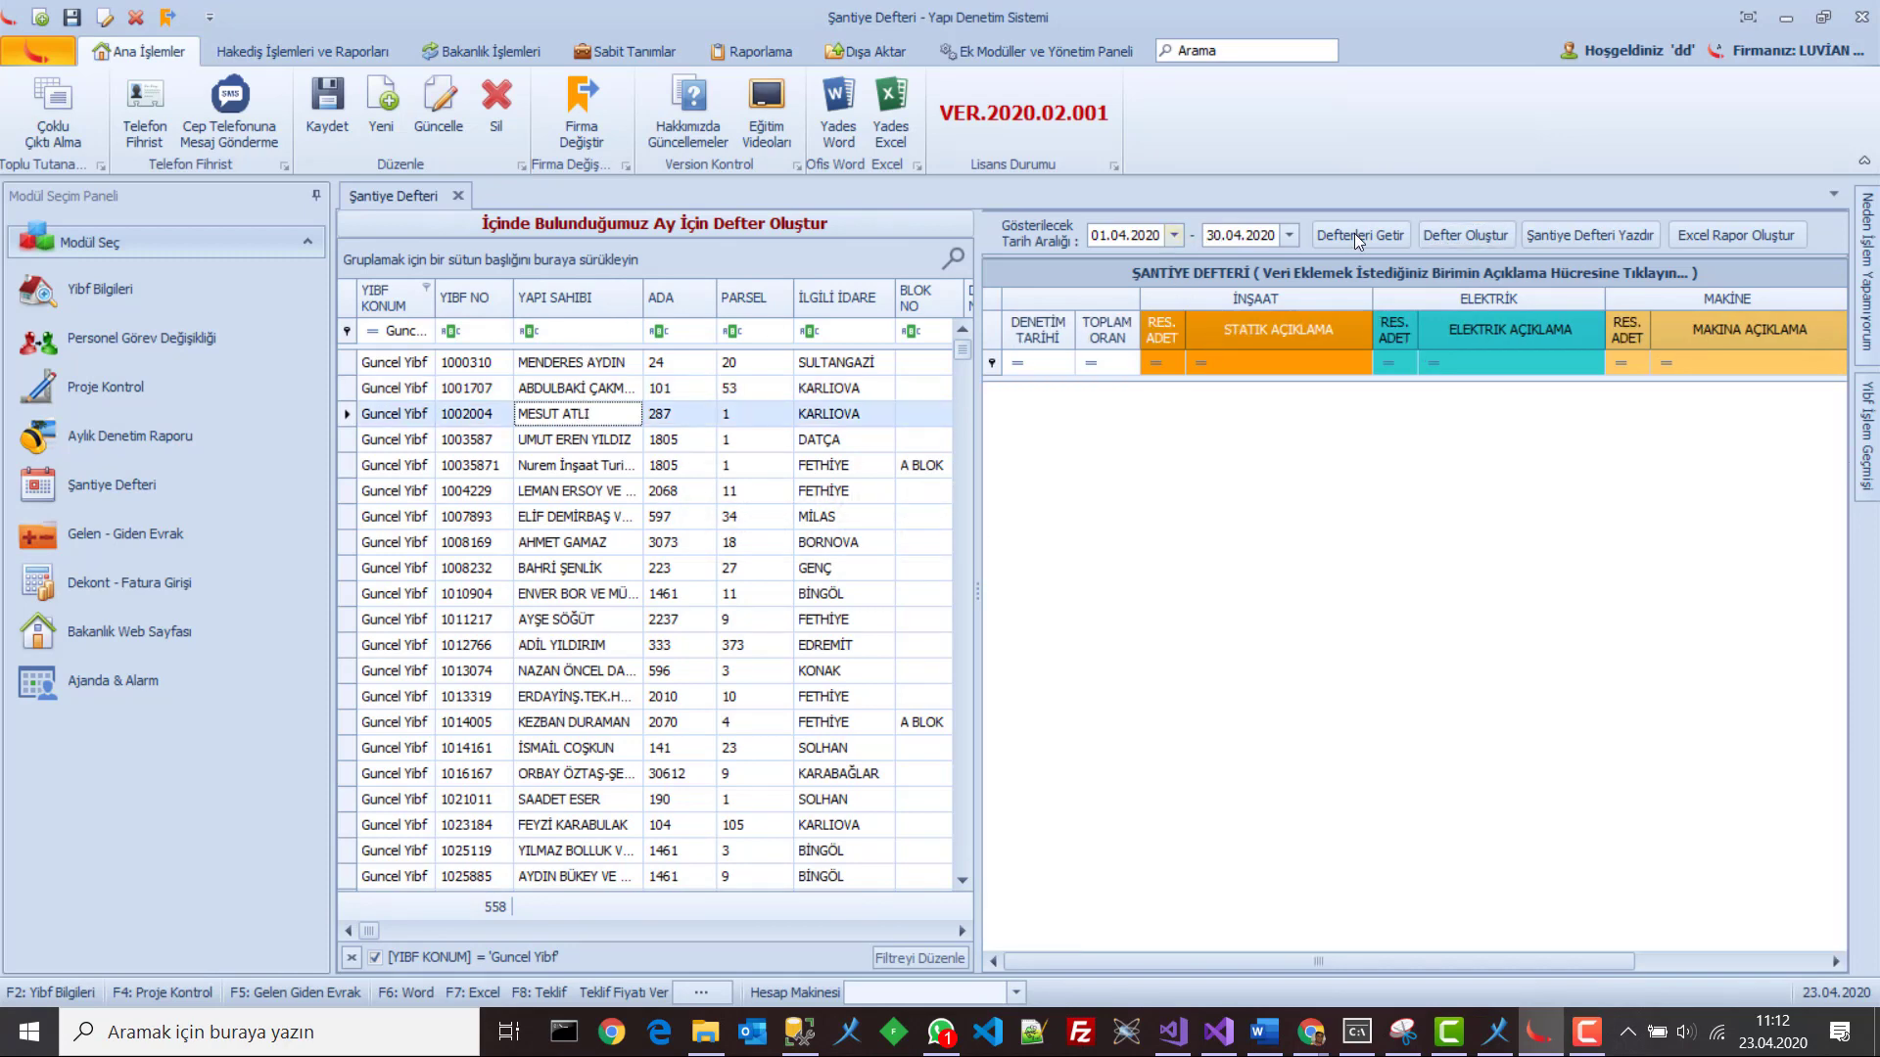
pyautogui.click(1466, 237)
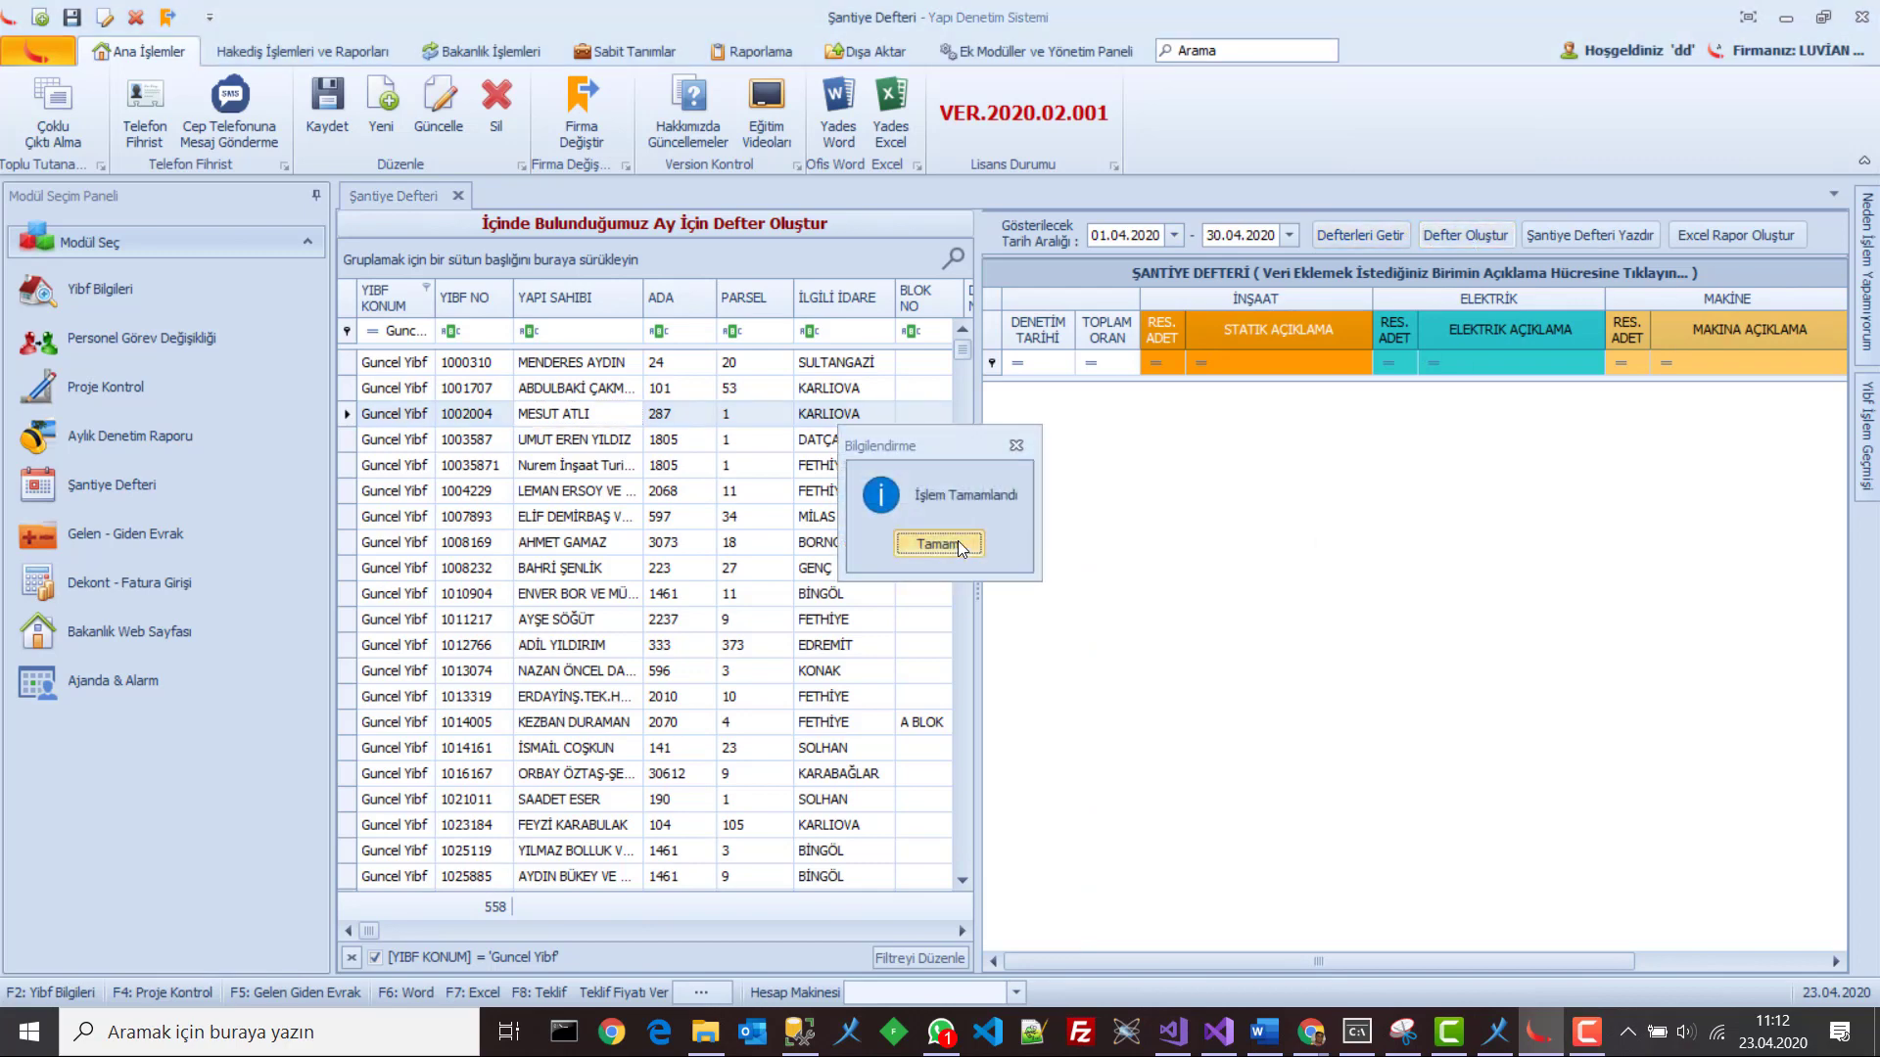
pyautogui.click(938, 544)
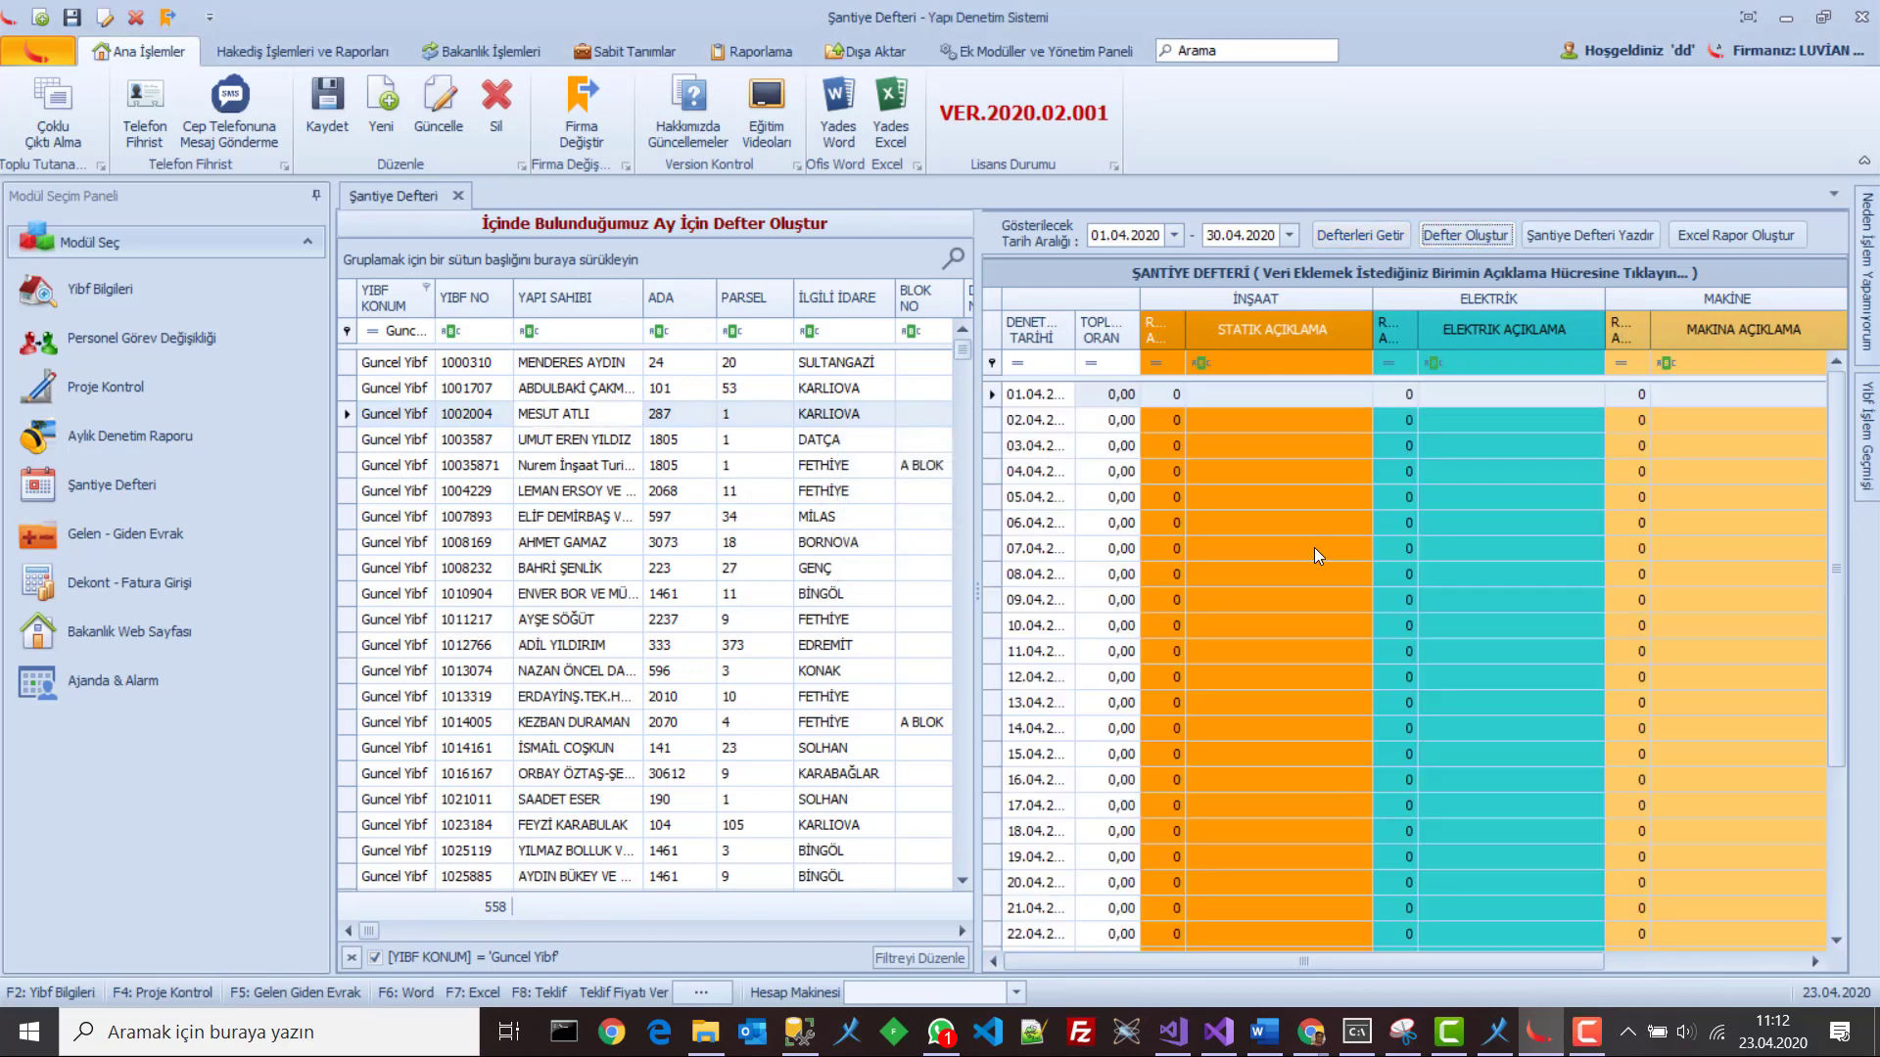
# Create the 01.04.2020–30.04.2020 site ledger for the DATÇA project on ada 1805
pyautogui.click(503, 441)
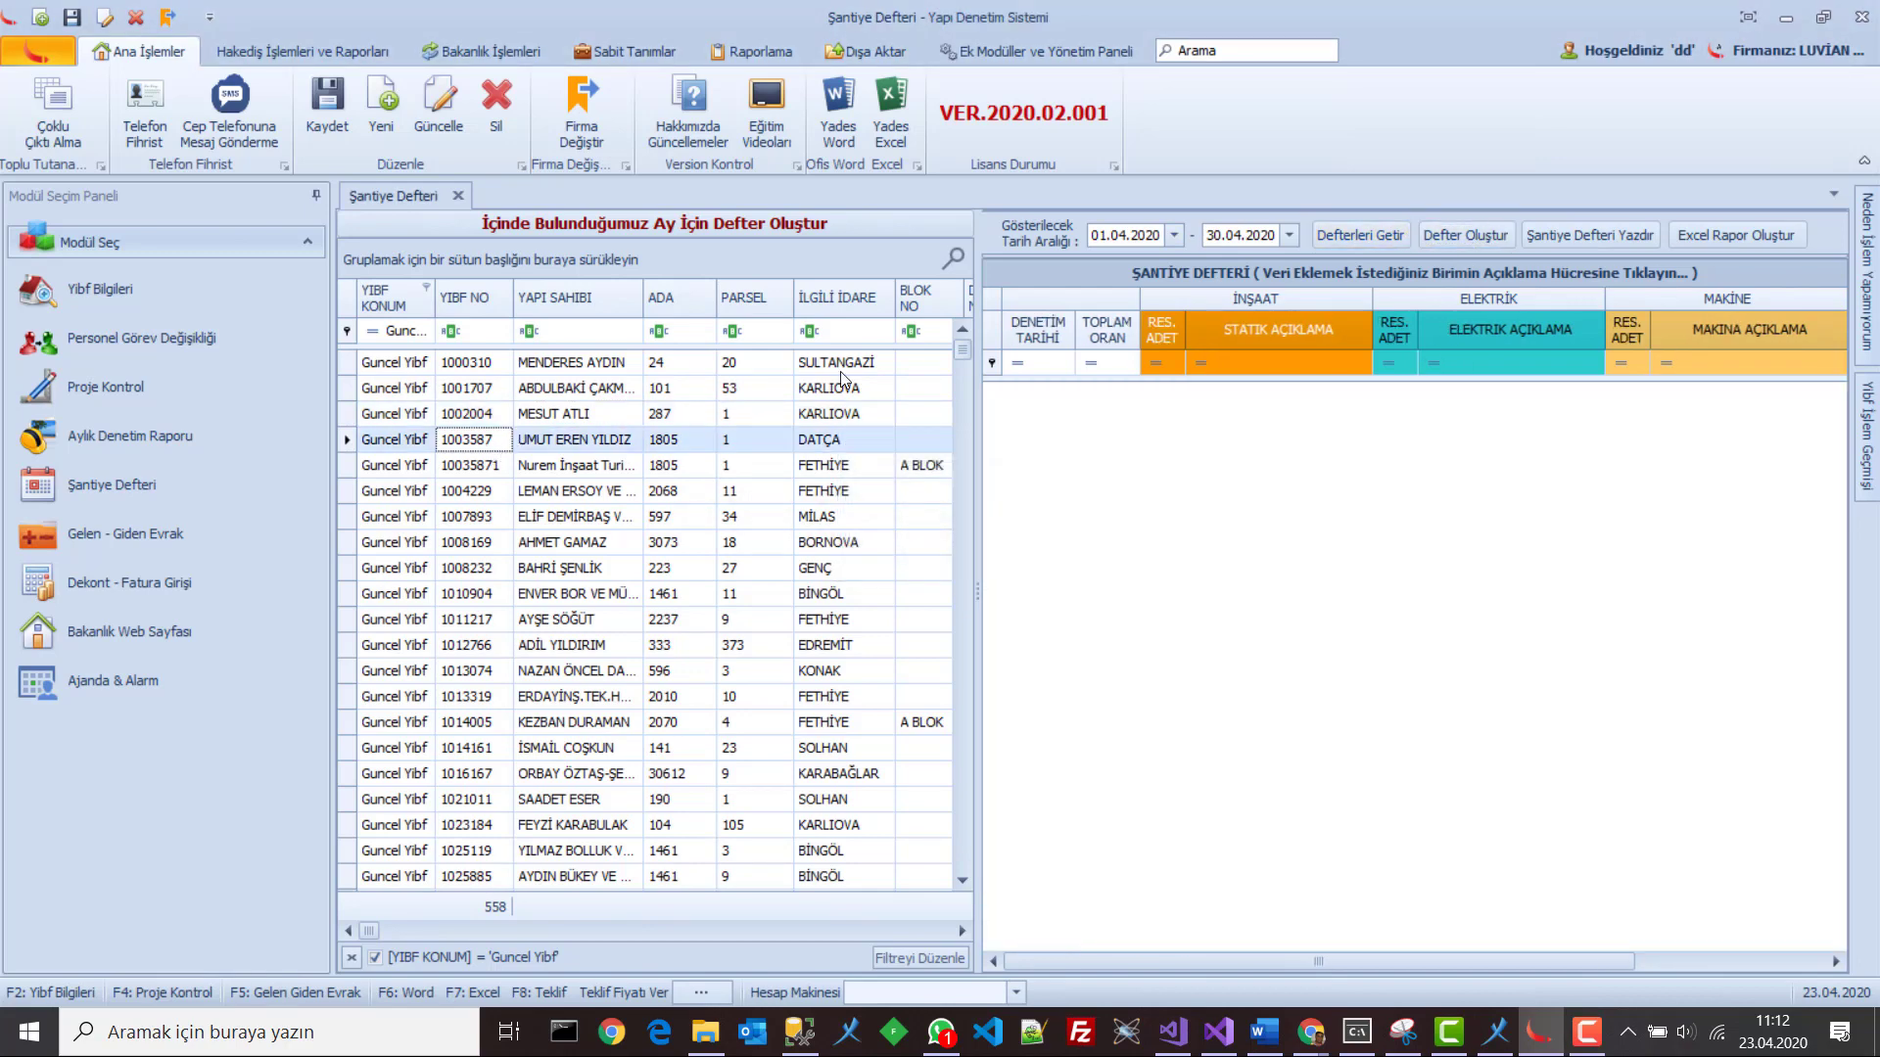
pyautogui.click(1471, 237)
pyautogui.click(961, 550)
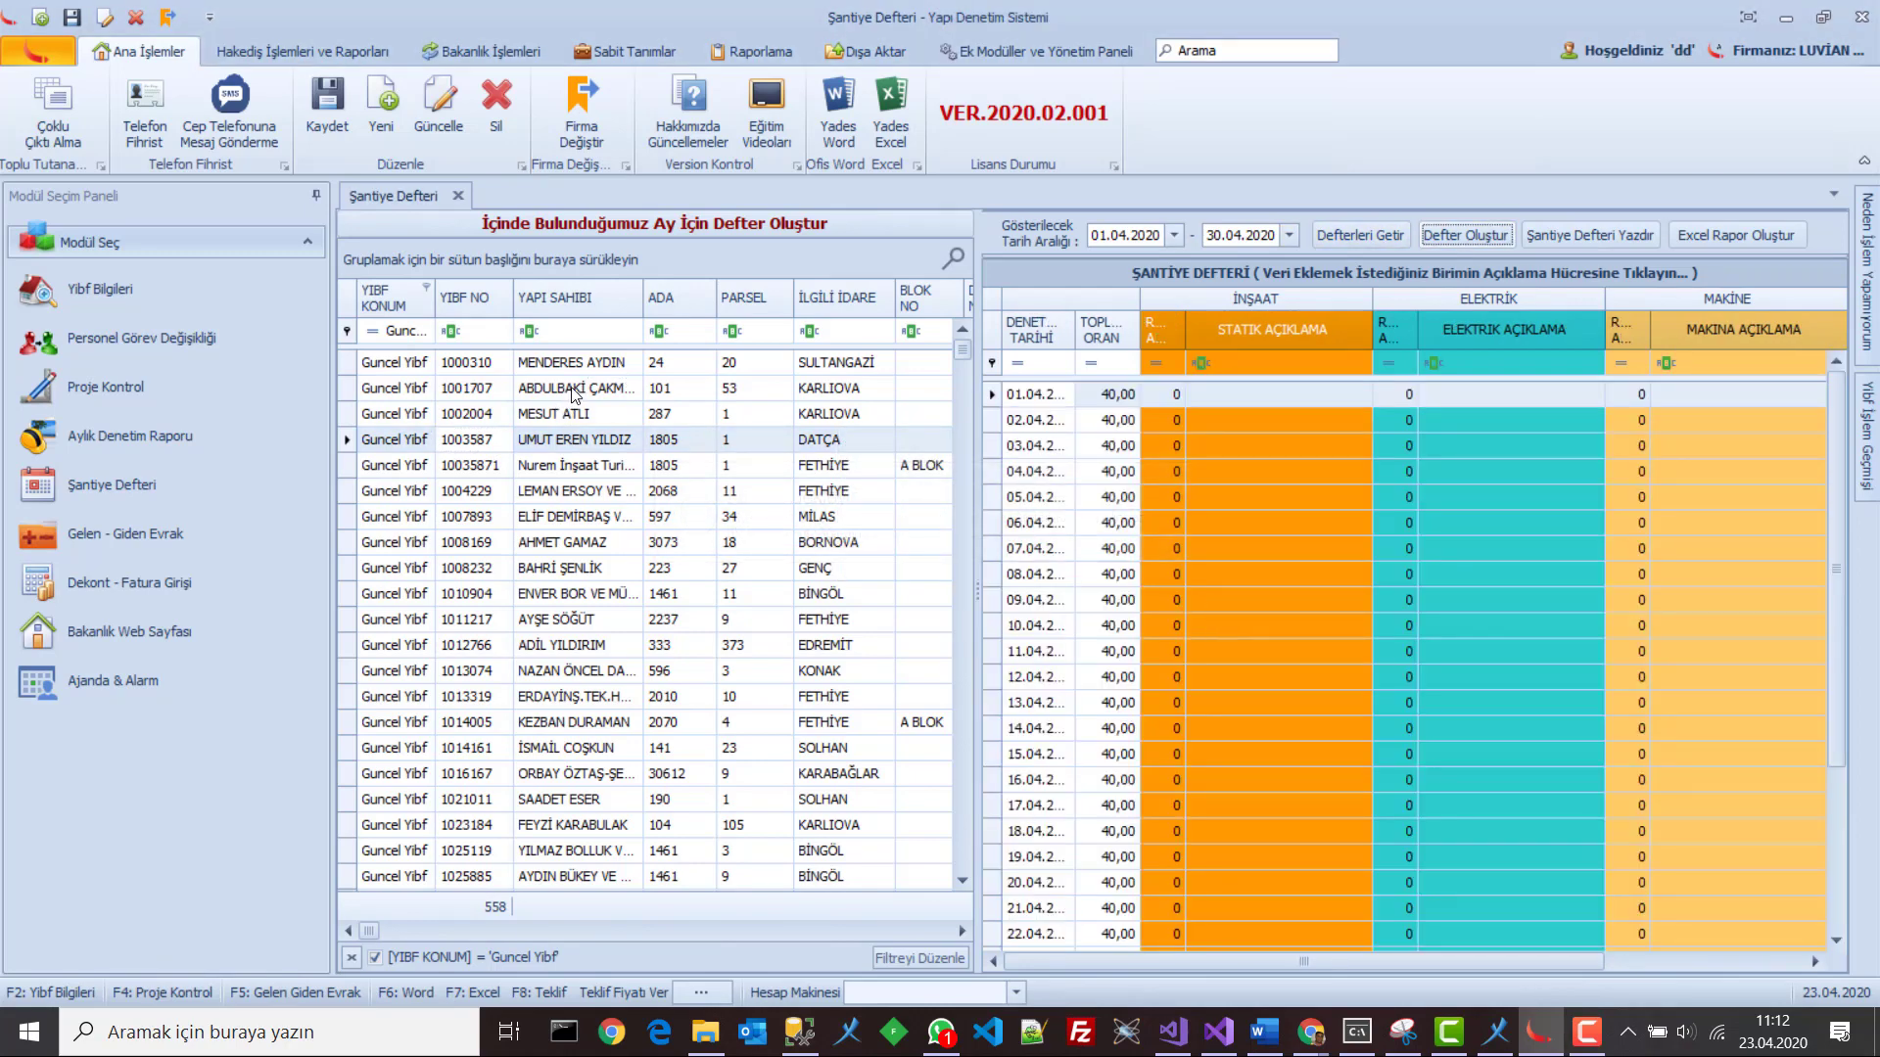
pyautogui.click(580, 441)
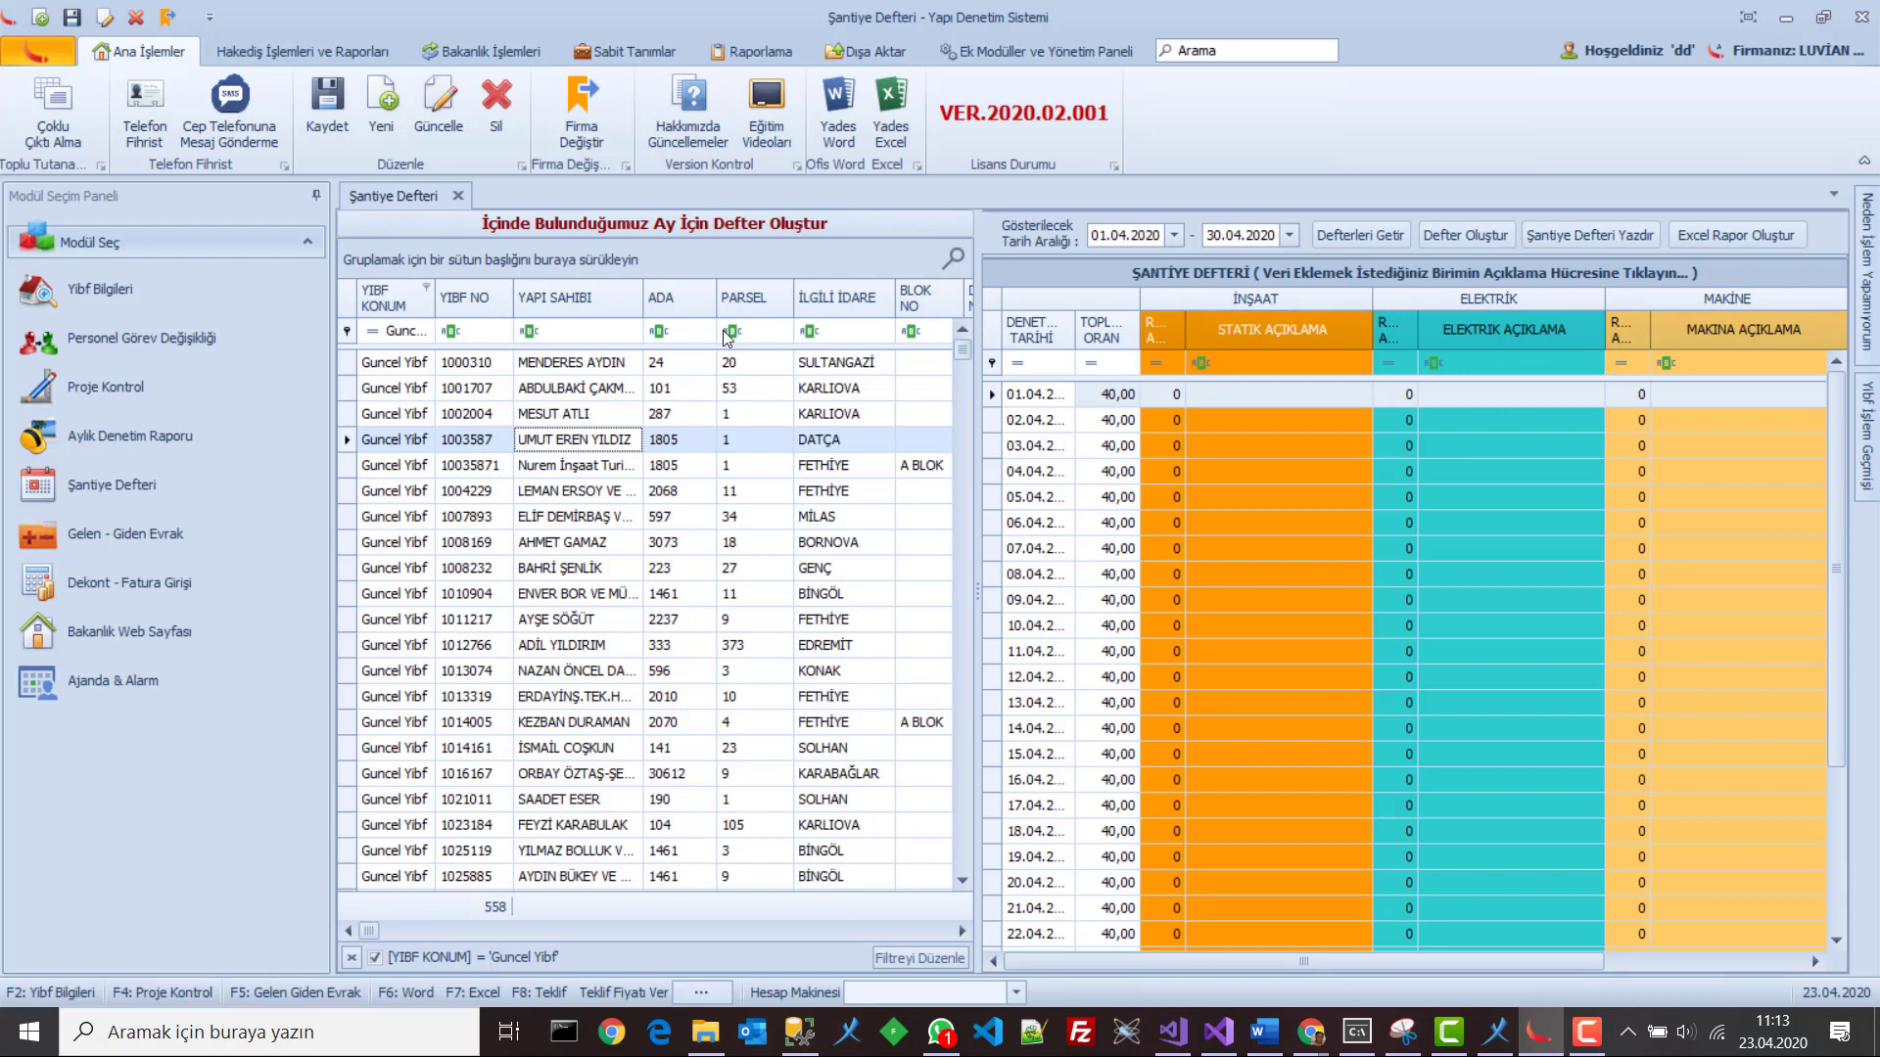
# Filter the projects by İLGİLİ İDARE containing "karlı" and create the current month's site ledgers for all of the filtered projects
pyautogui.click(641, 221)
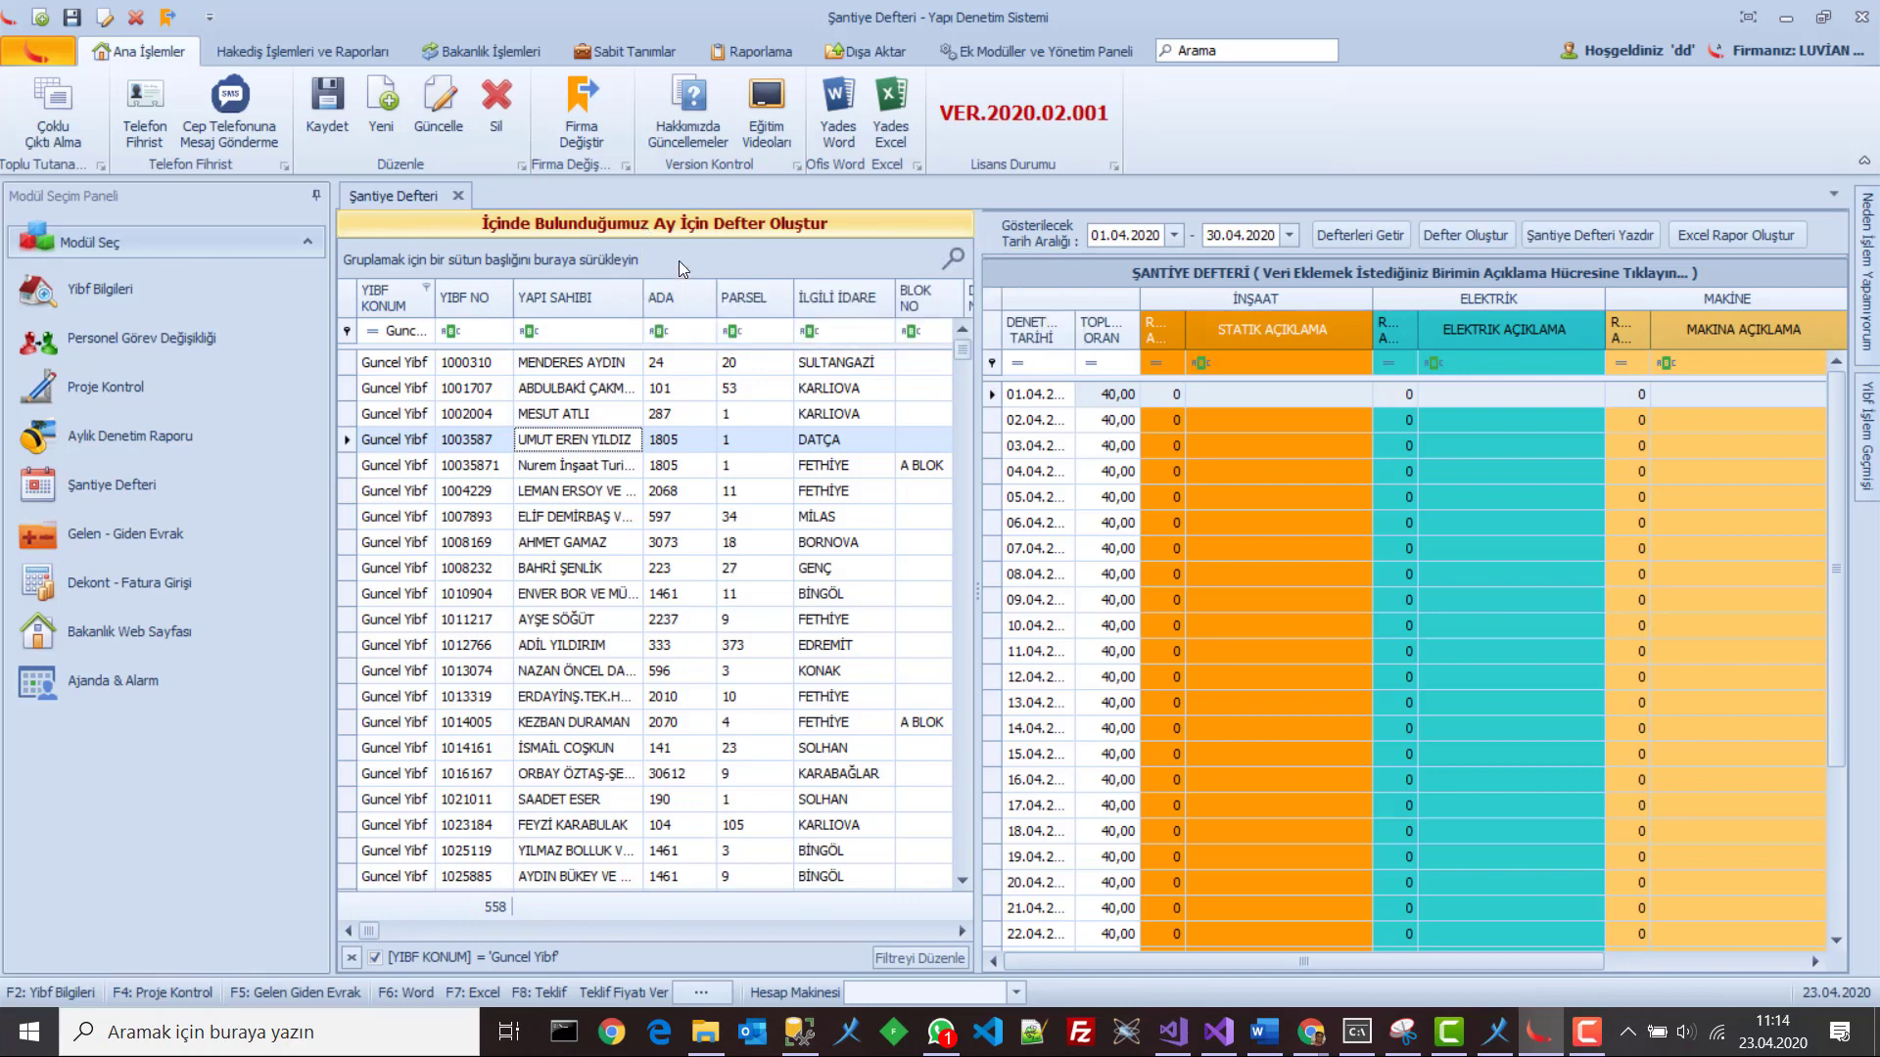
pyautogui.click(854, 331)
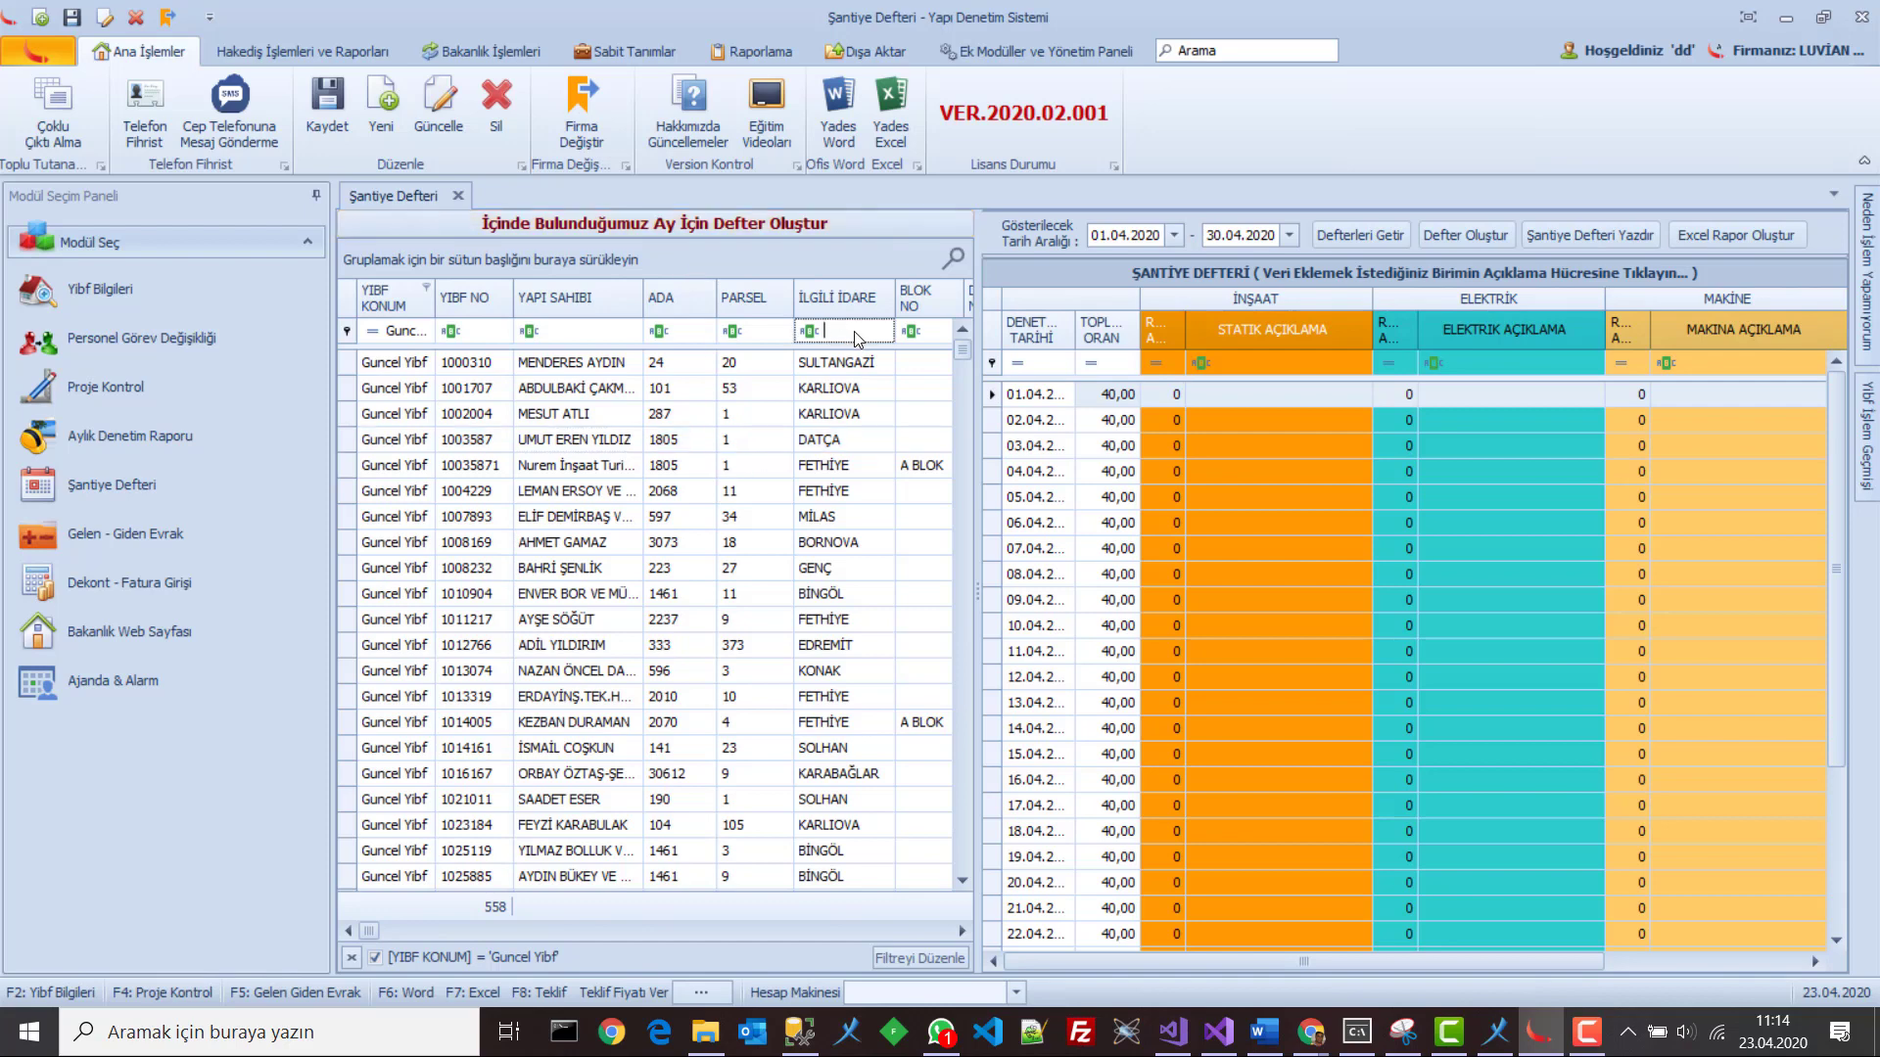
pyautogui.write('kar')
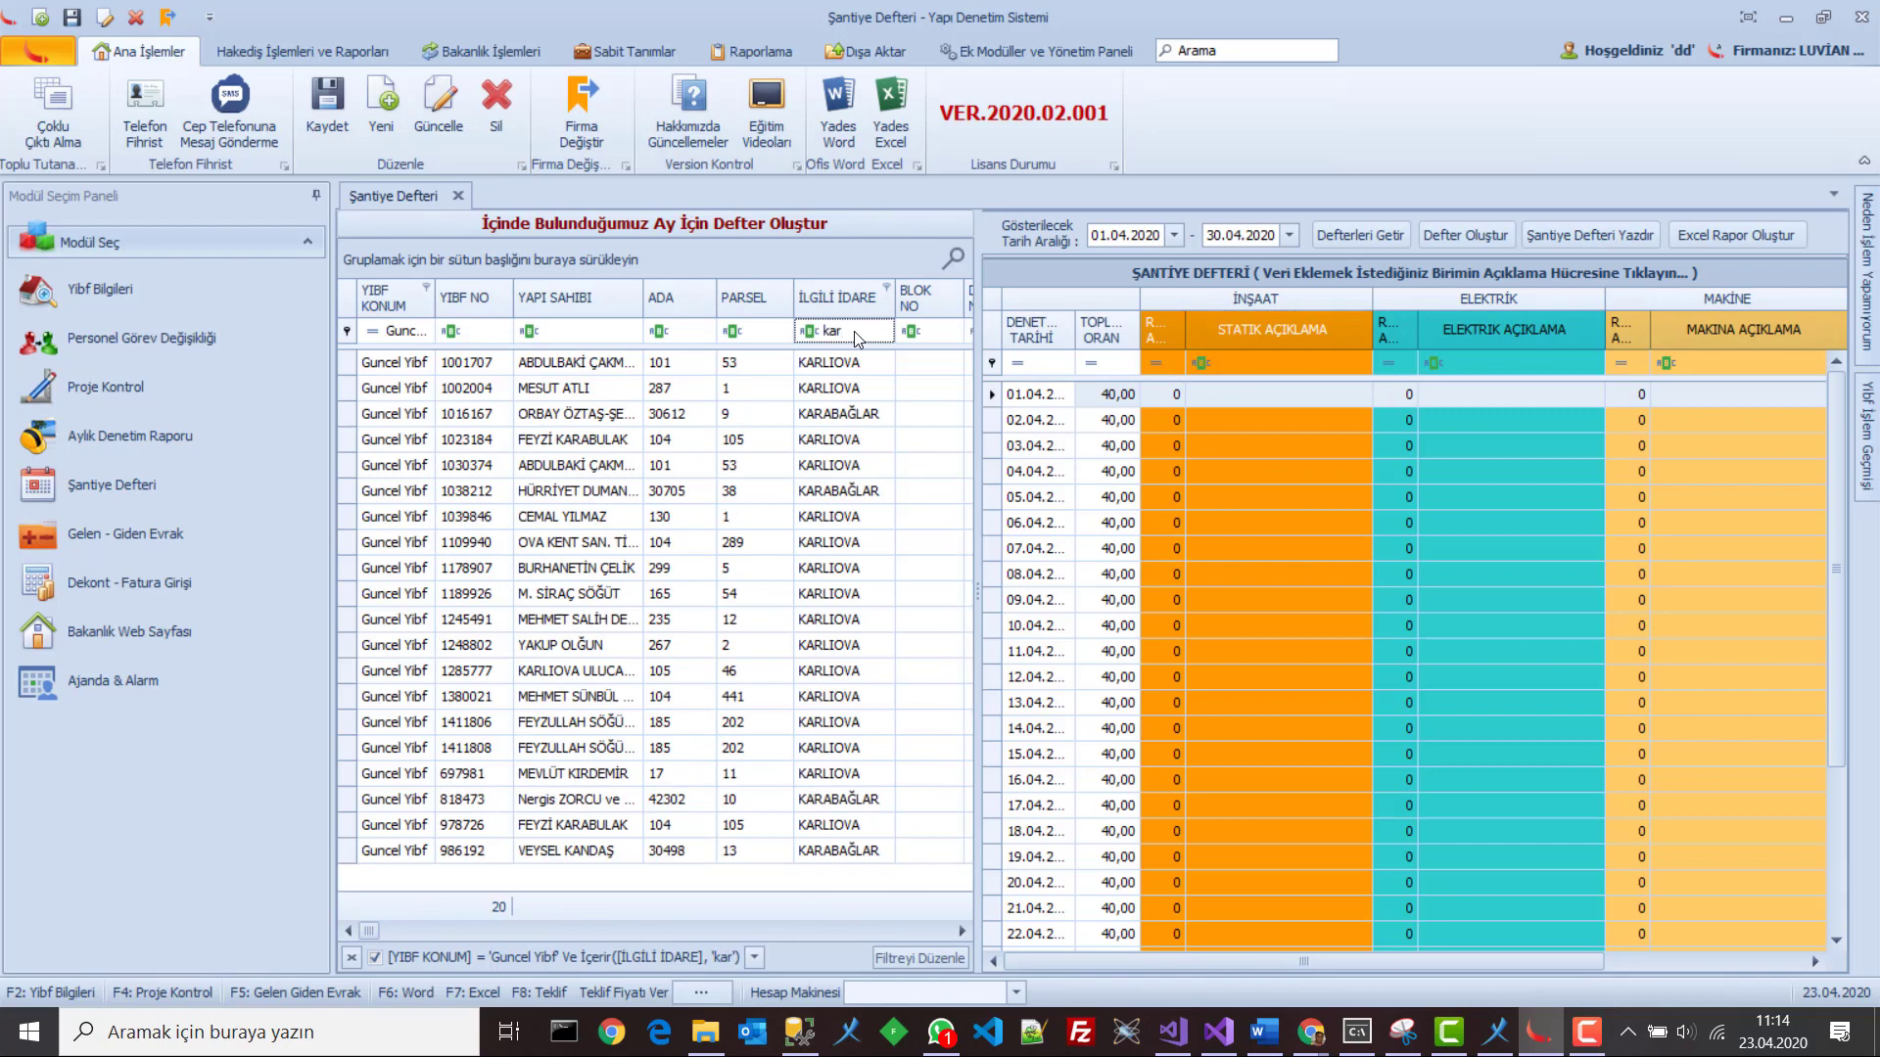
pyautogui.write('lı')
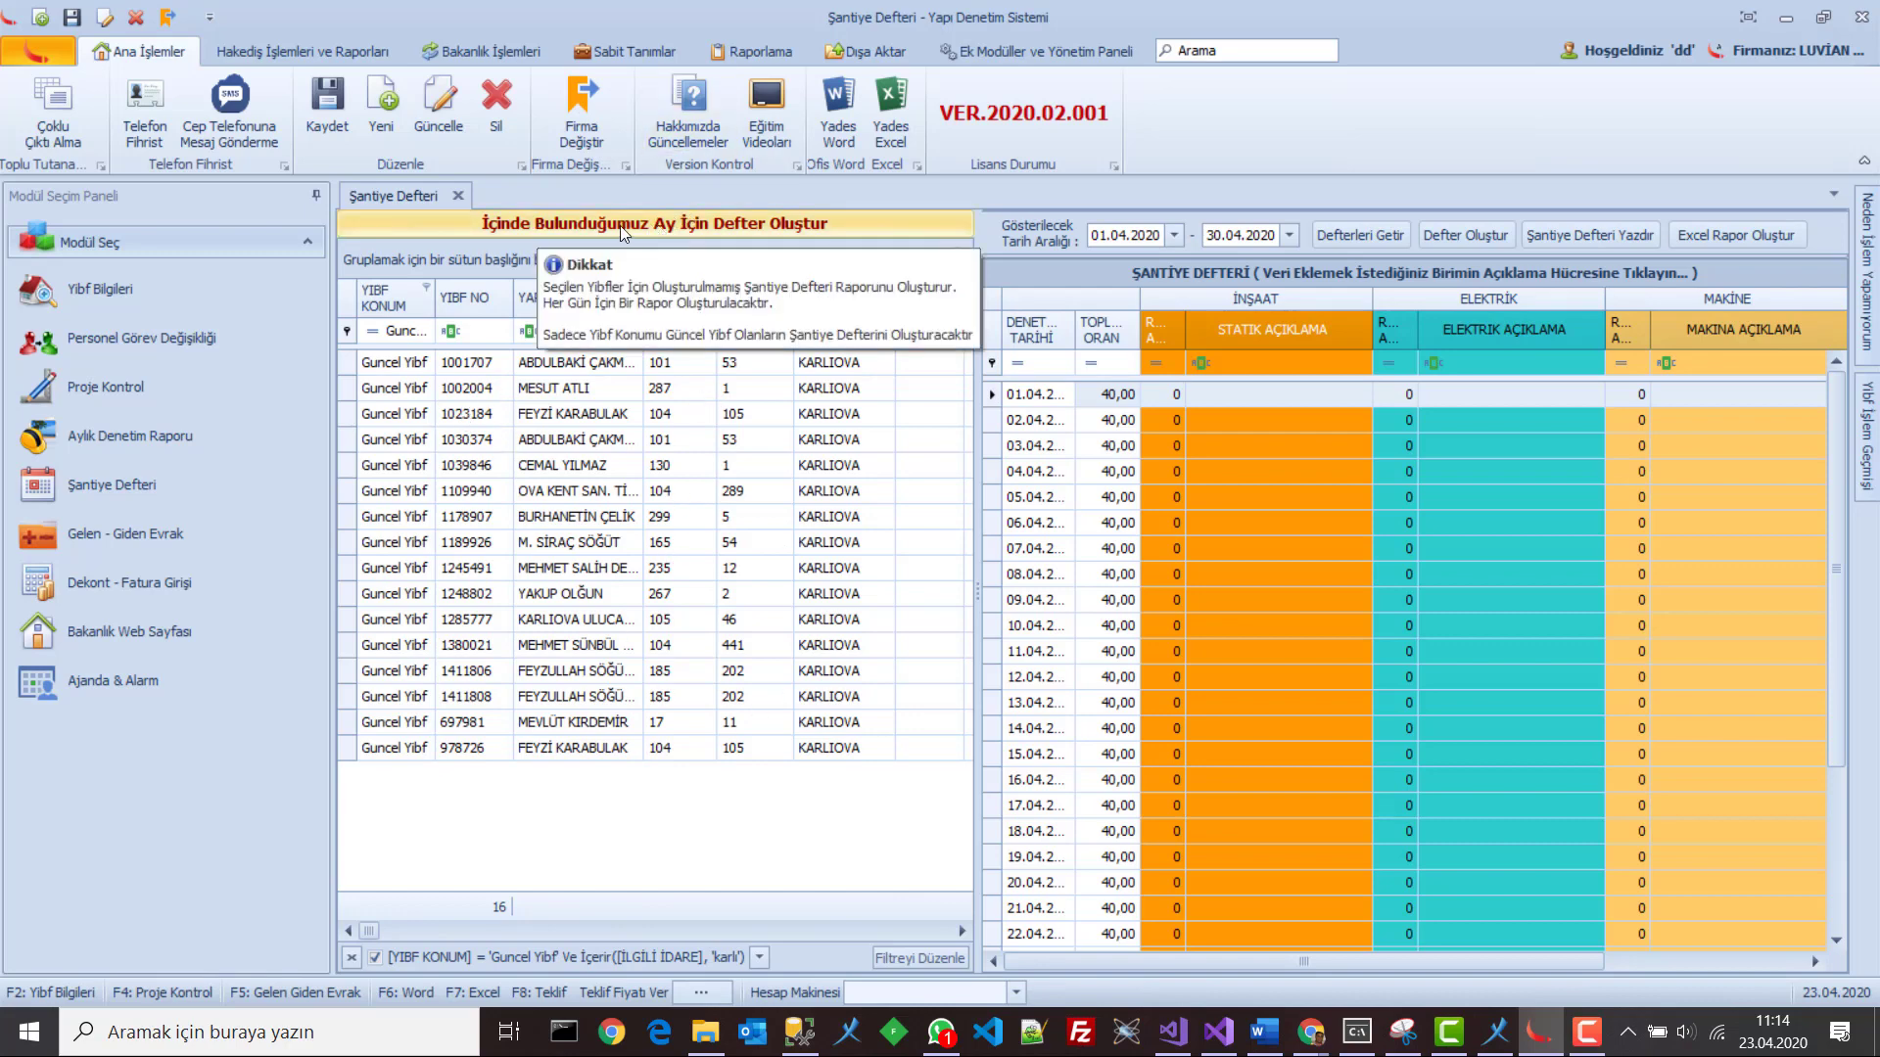
pyautogui.click(687, 220)
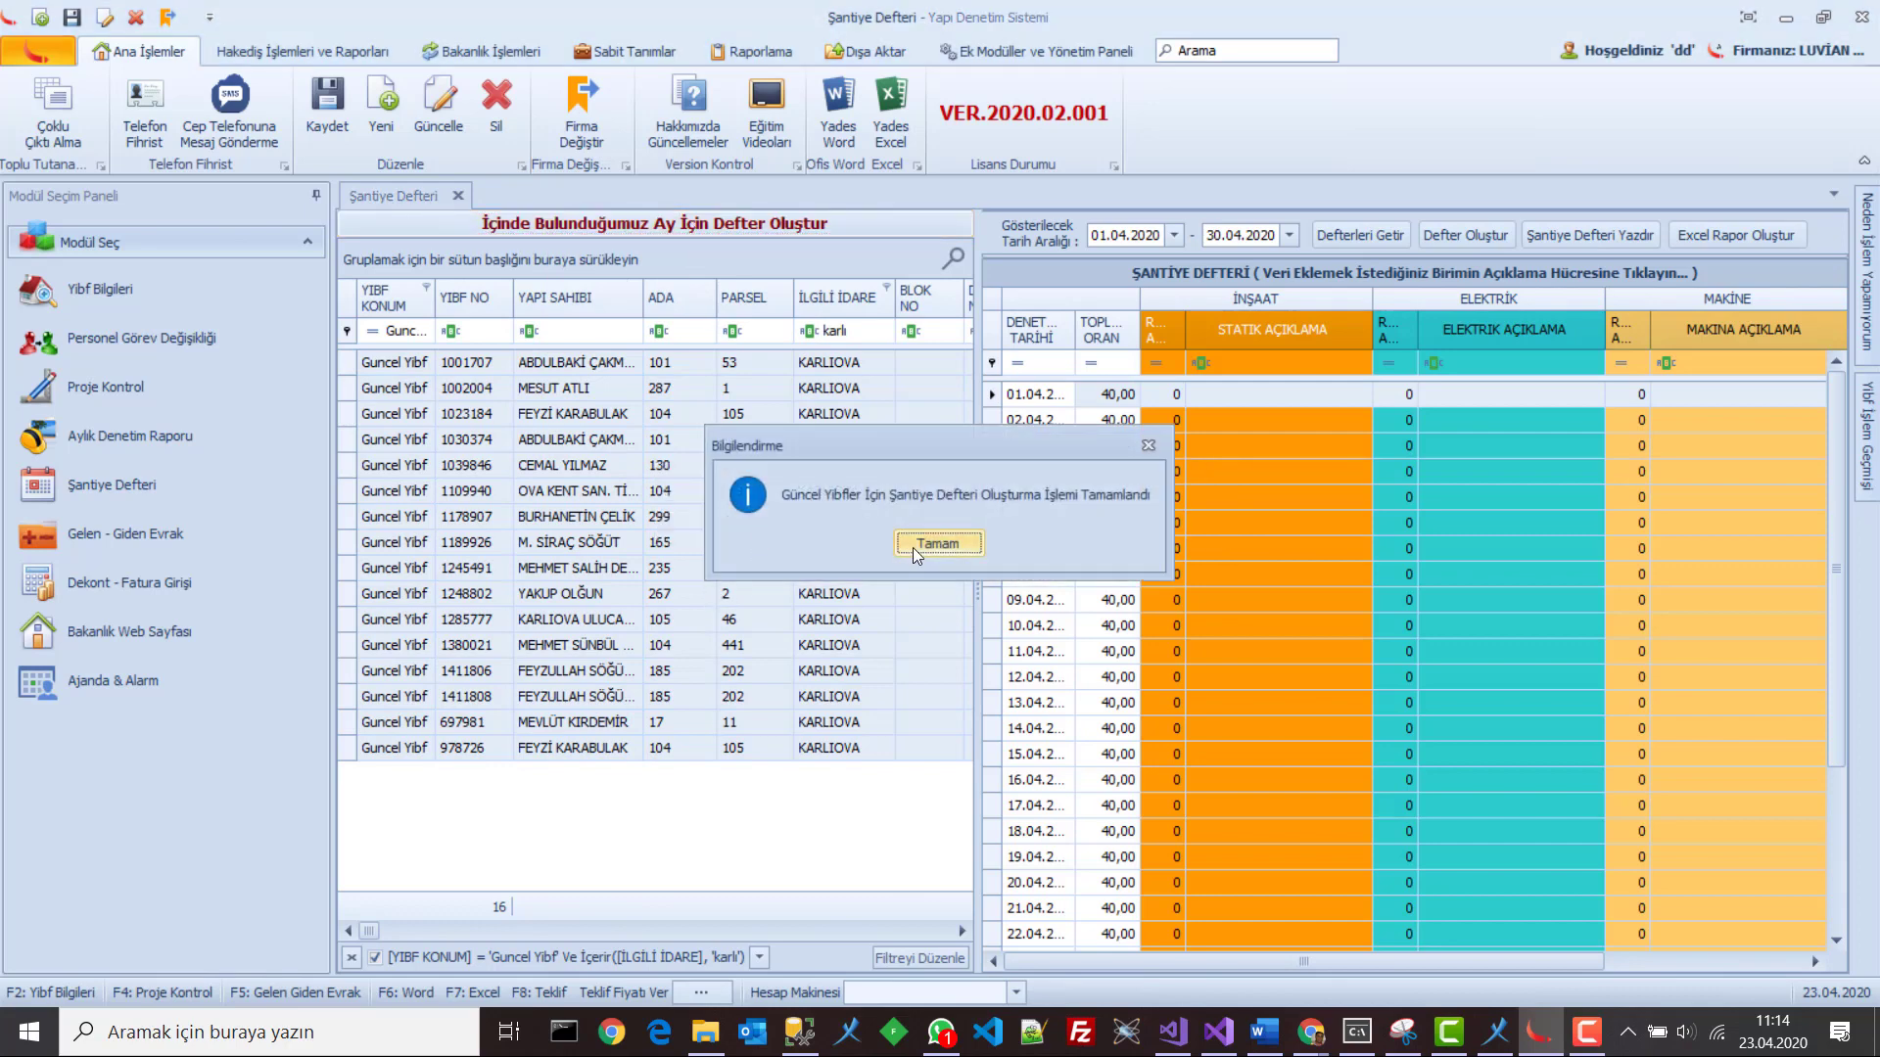
pyautogui.click(936, 543)
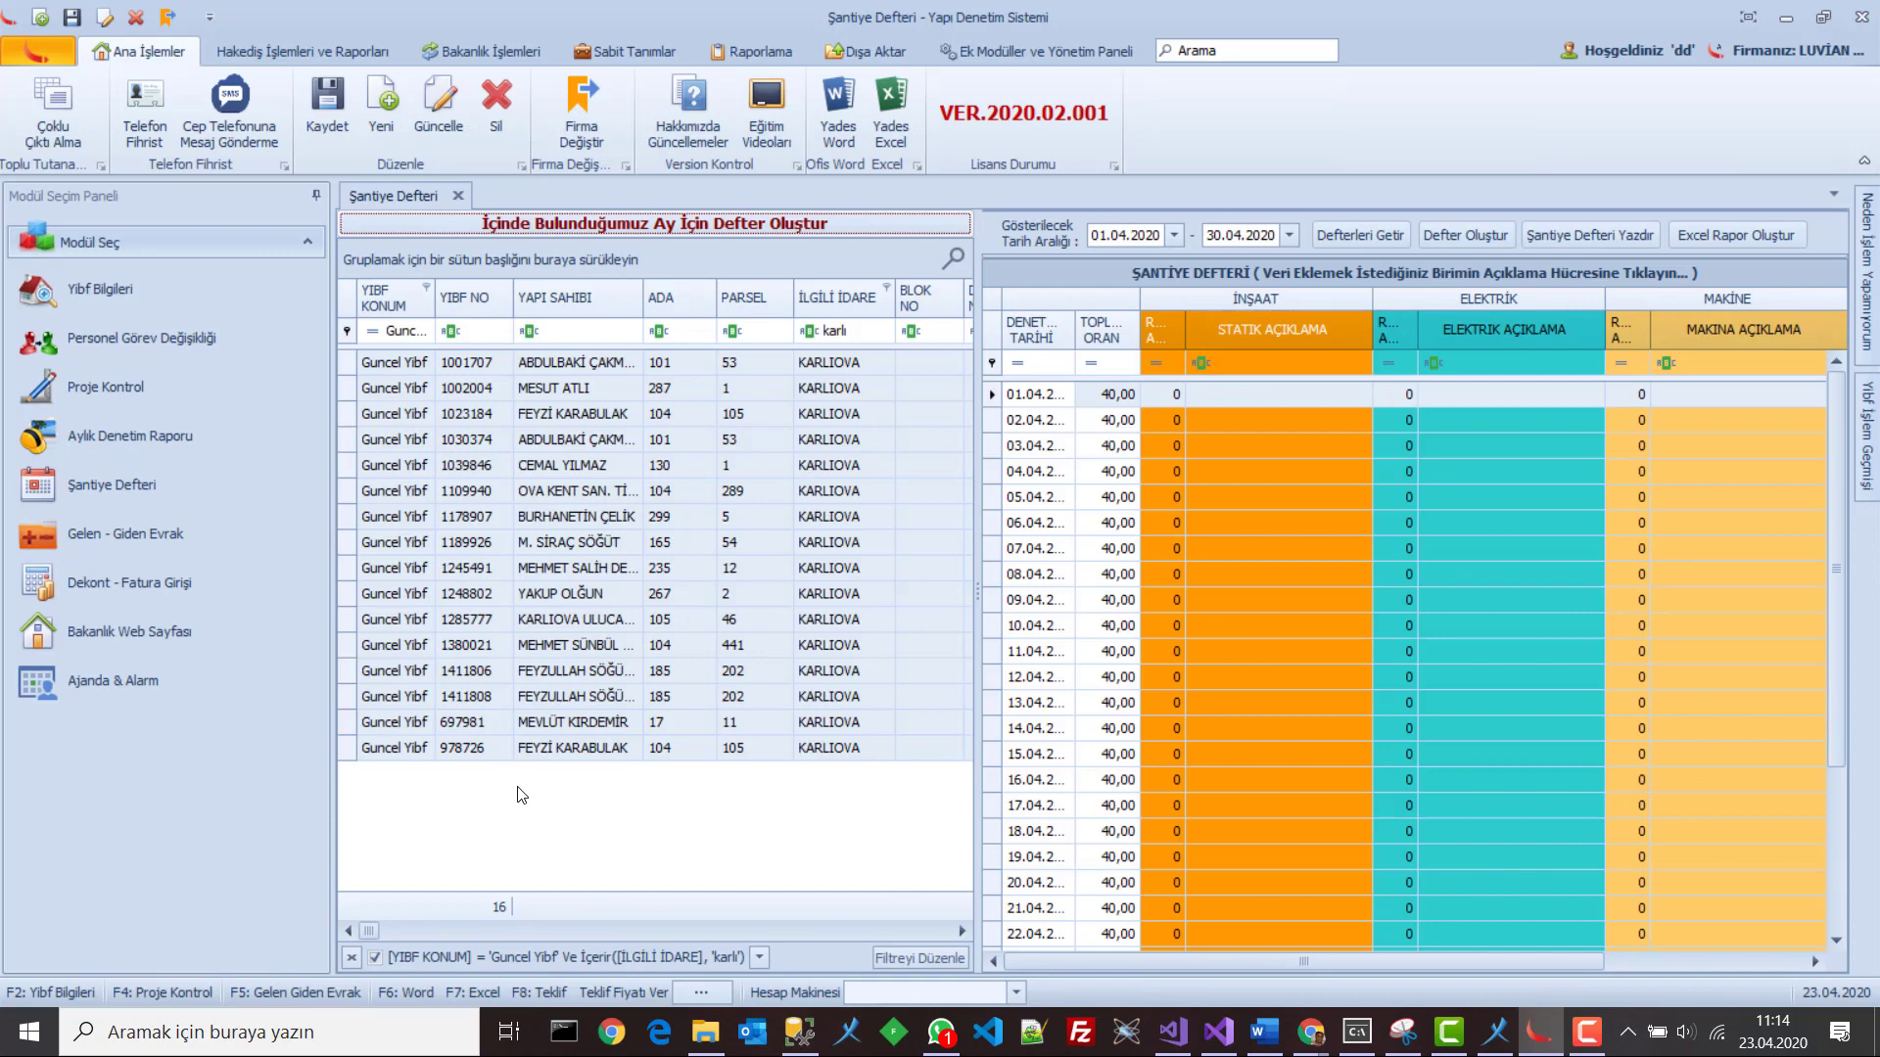
# Check the April 2020 ledger entries of several of the filtered KARLIOVA projects
pyautogui.click(452, 487)
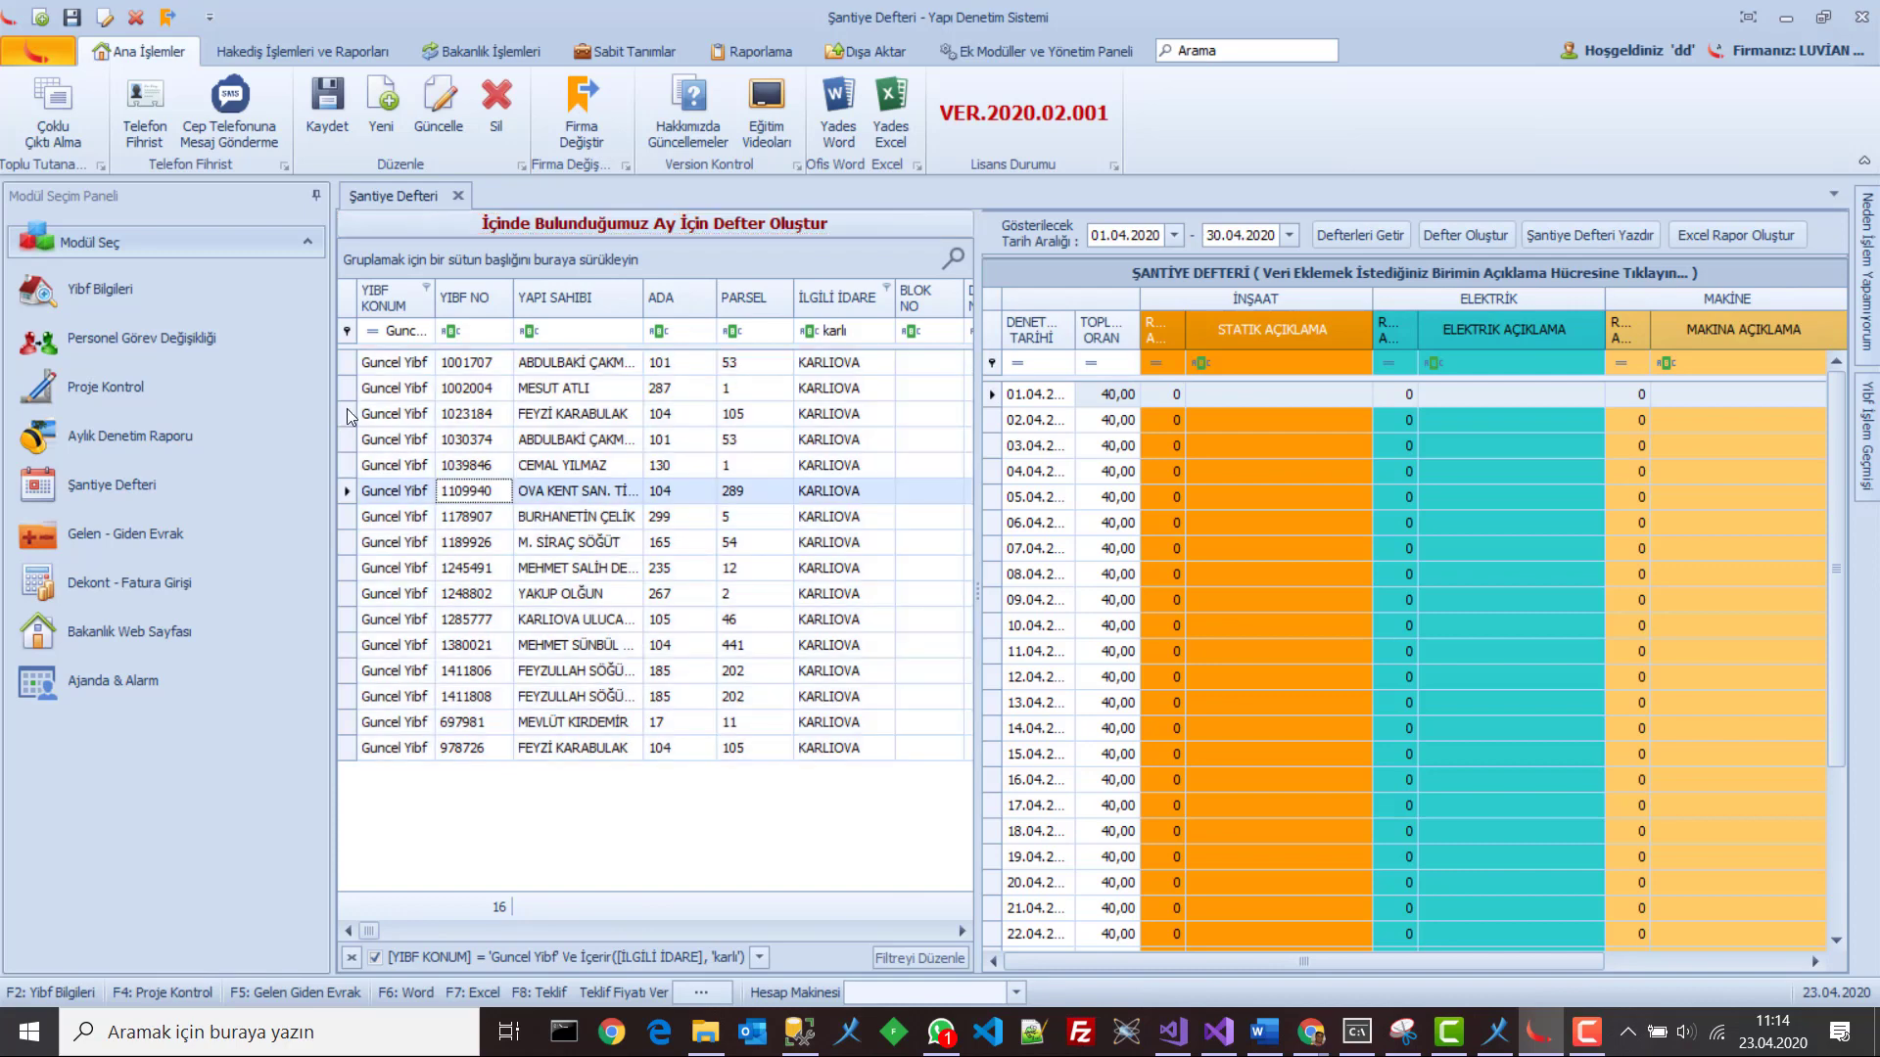
pyautogui.click(351, 416)
pyautogui.click(370, 443)
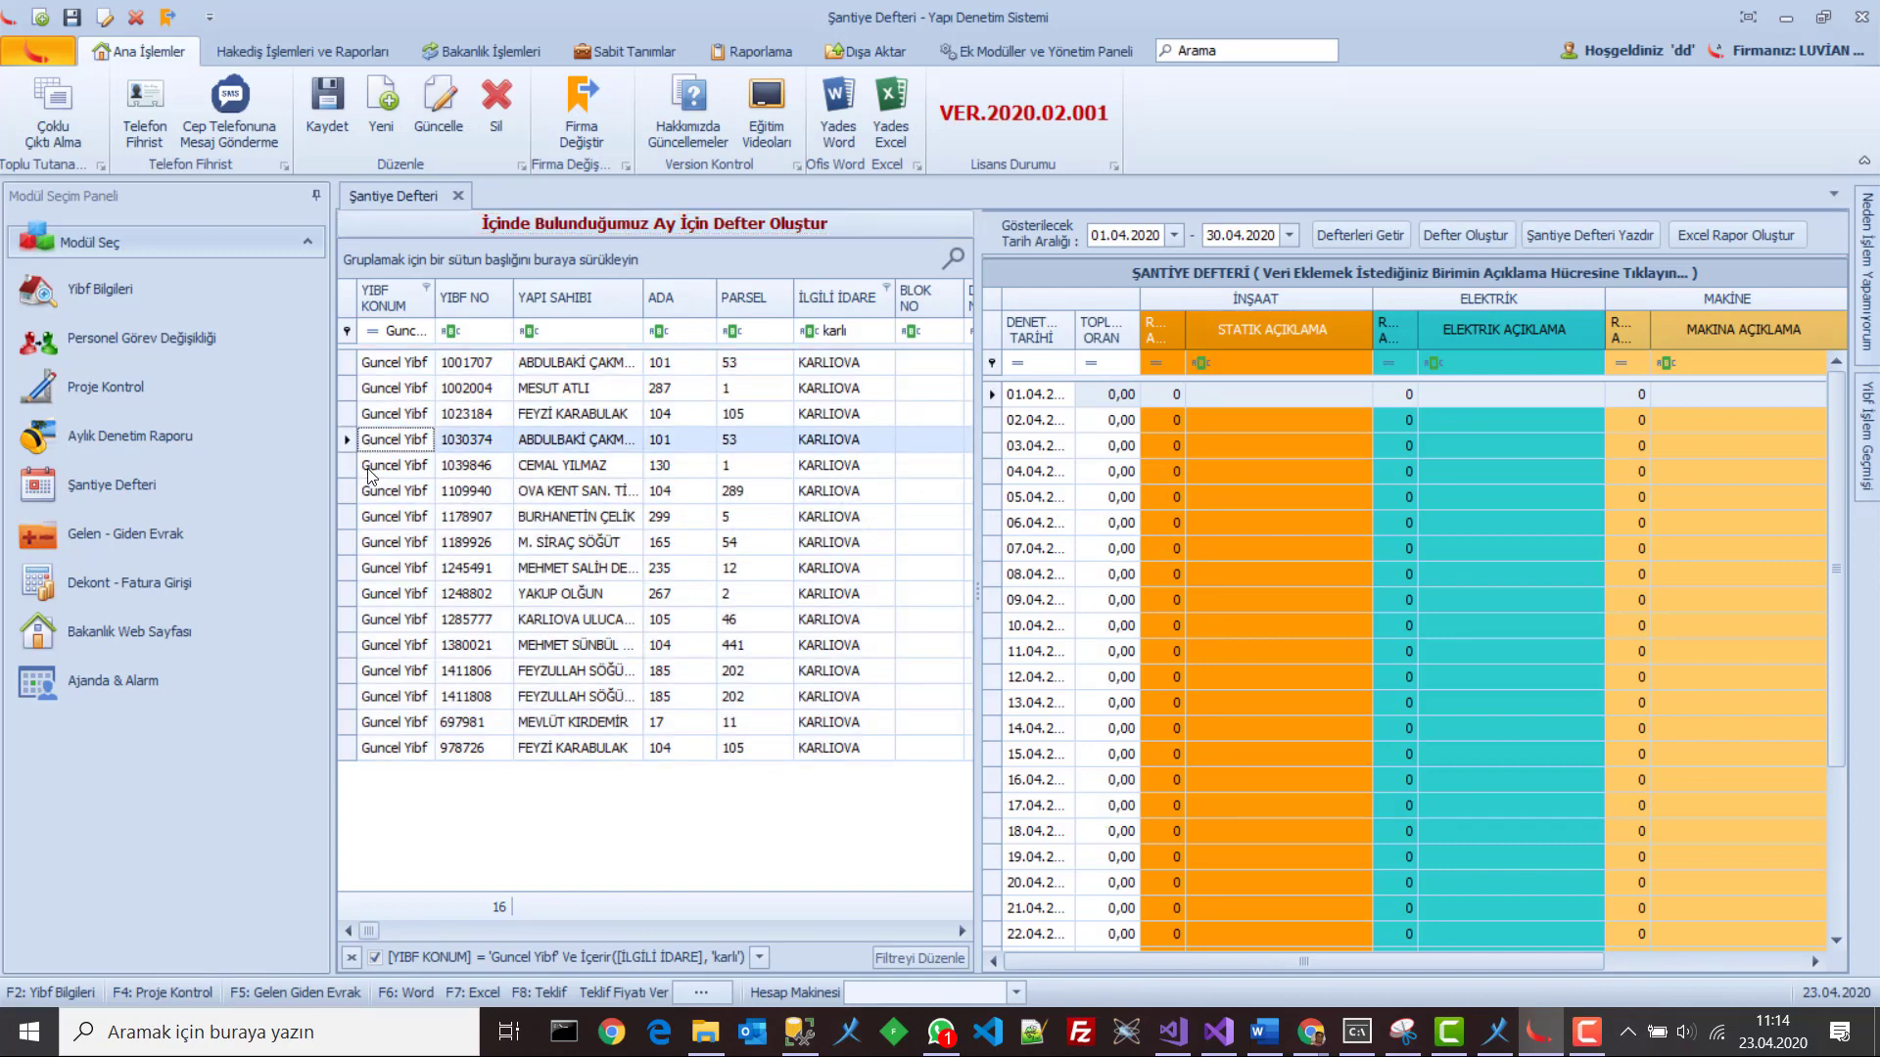
pyautogui.click(370, 472)
pyautogui.click(372, 497)
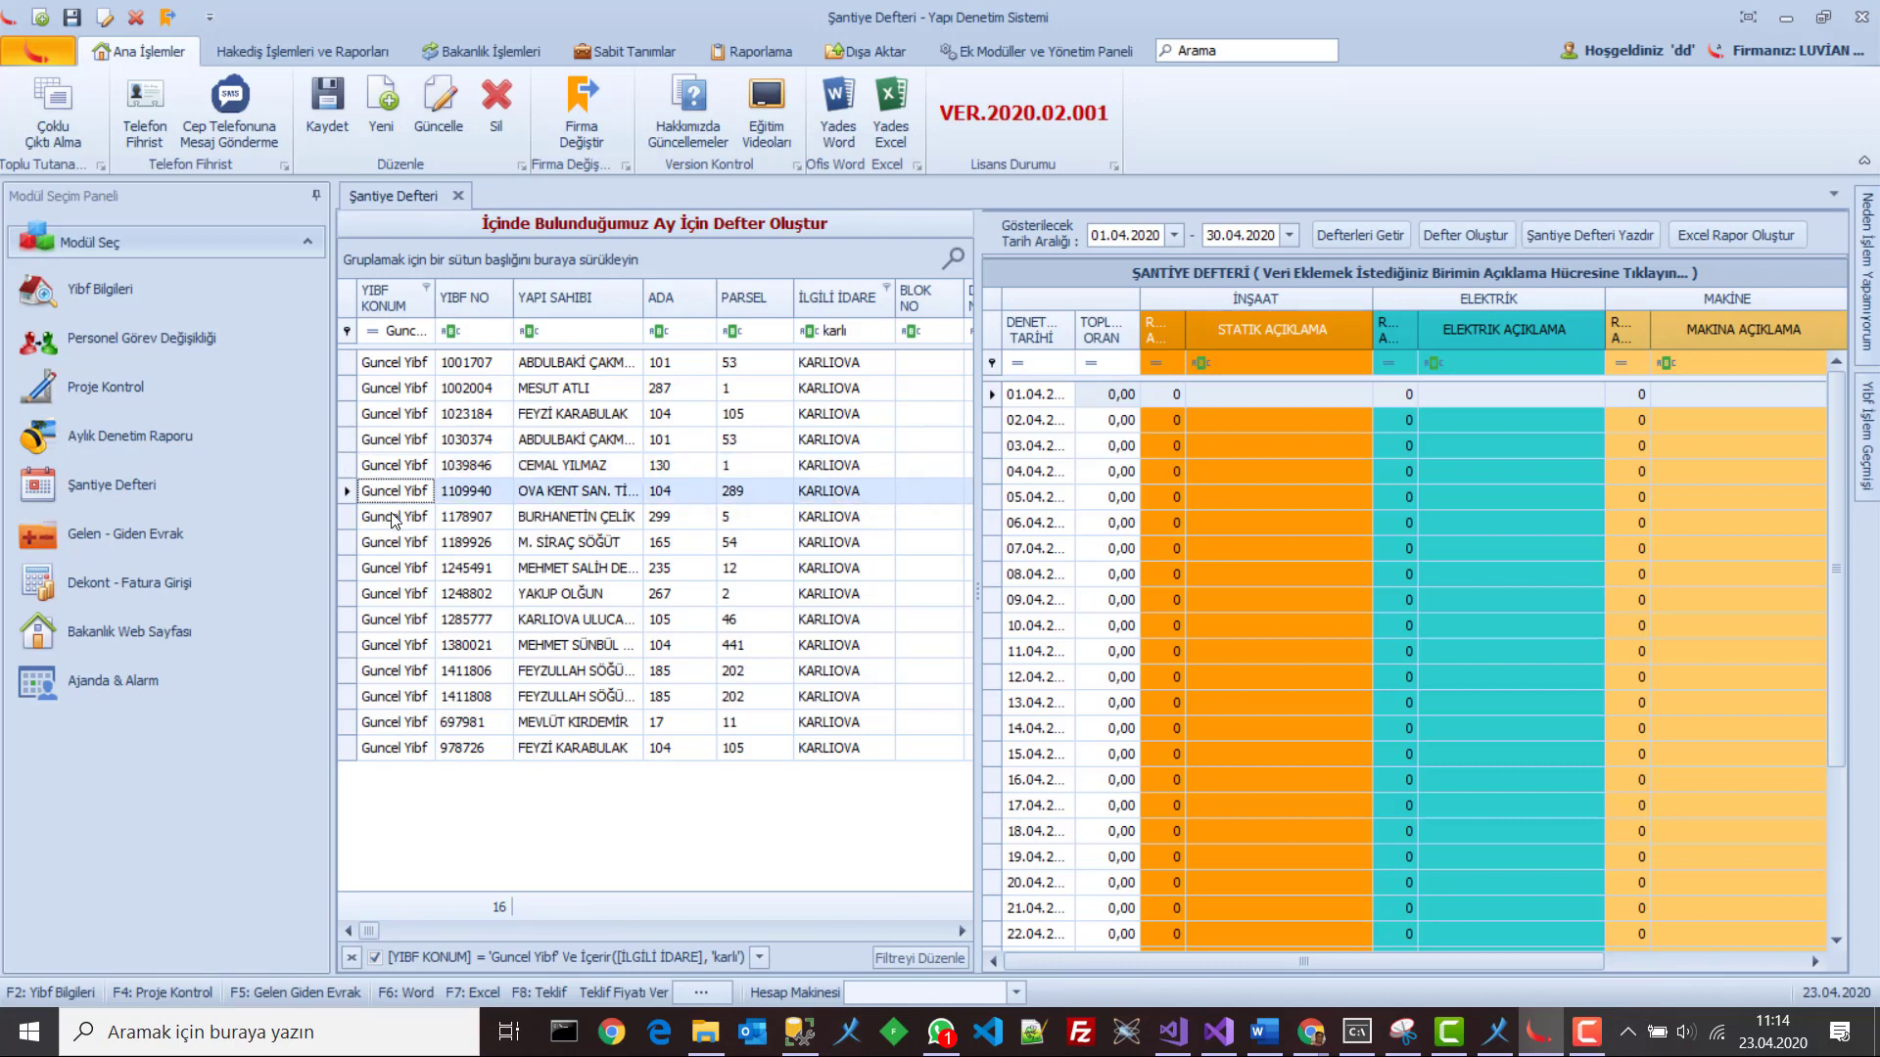
pyautogui.click(393, 516)
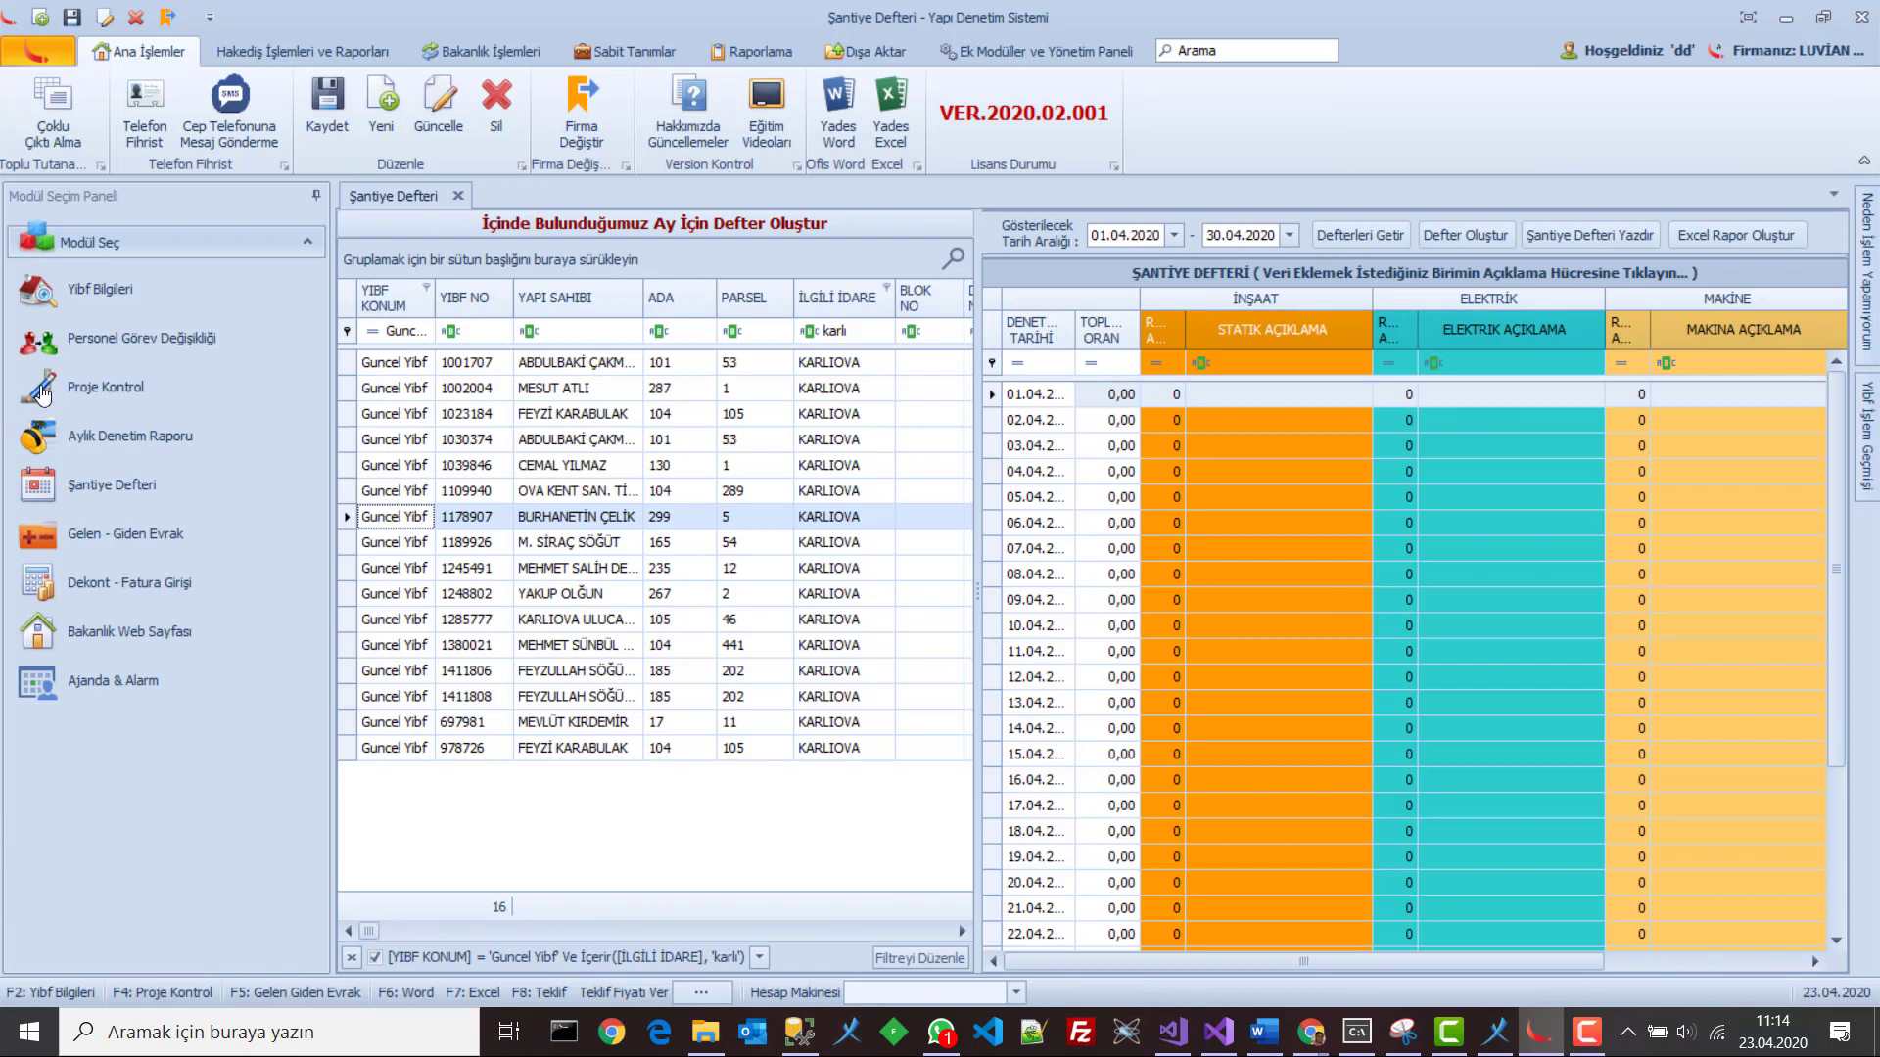
# List the first project's ledgers for 01.03.2020–30.03.2020 and widen the DENETİM TARİHİ column to show full dates
pyautogui.click(394, 368)
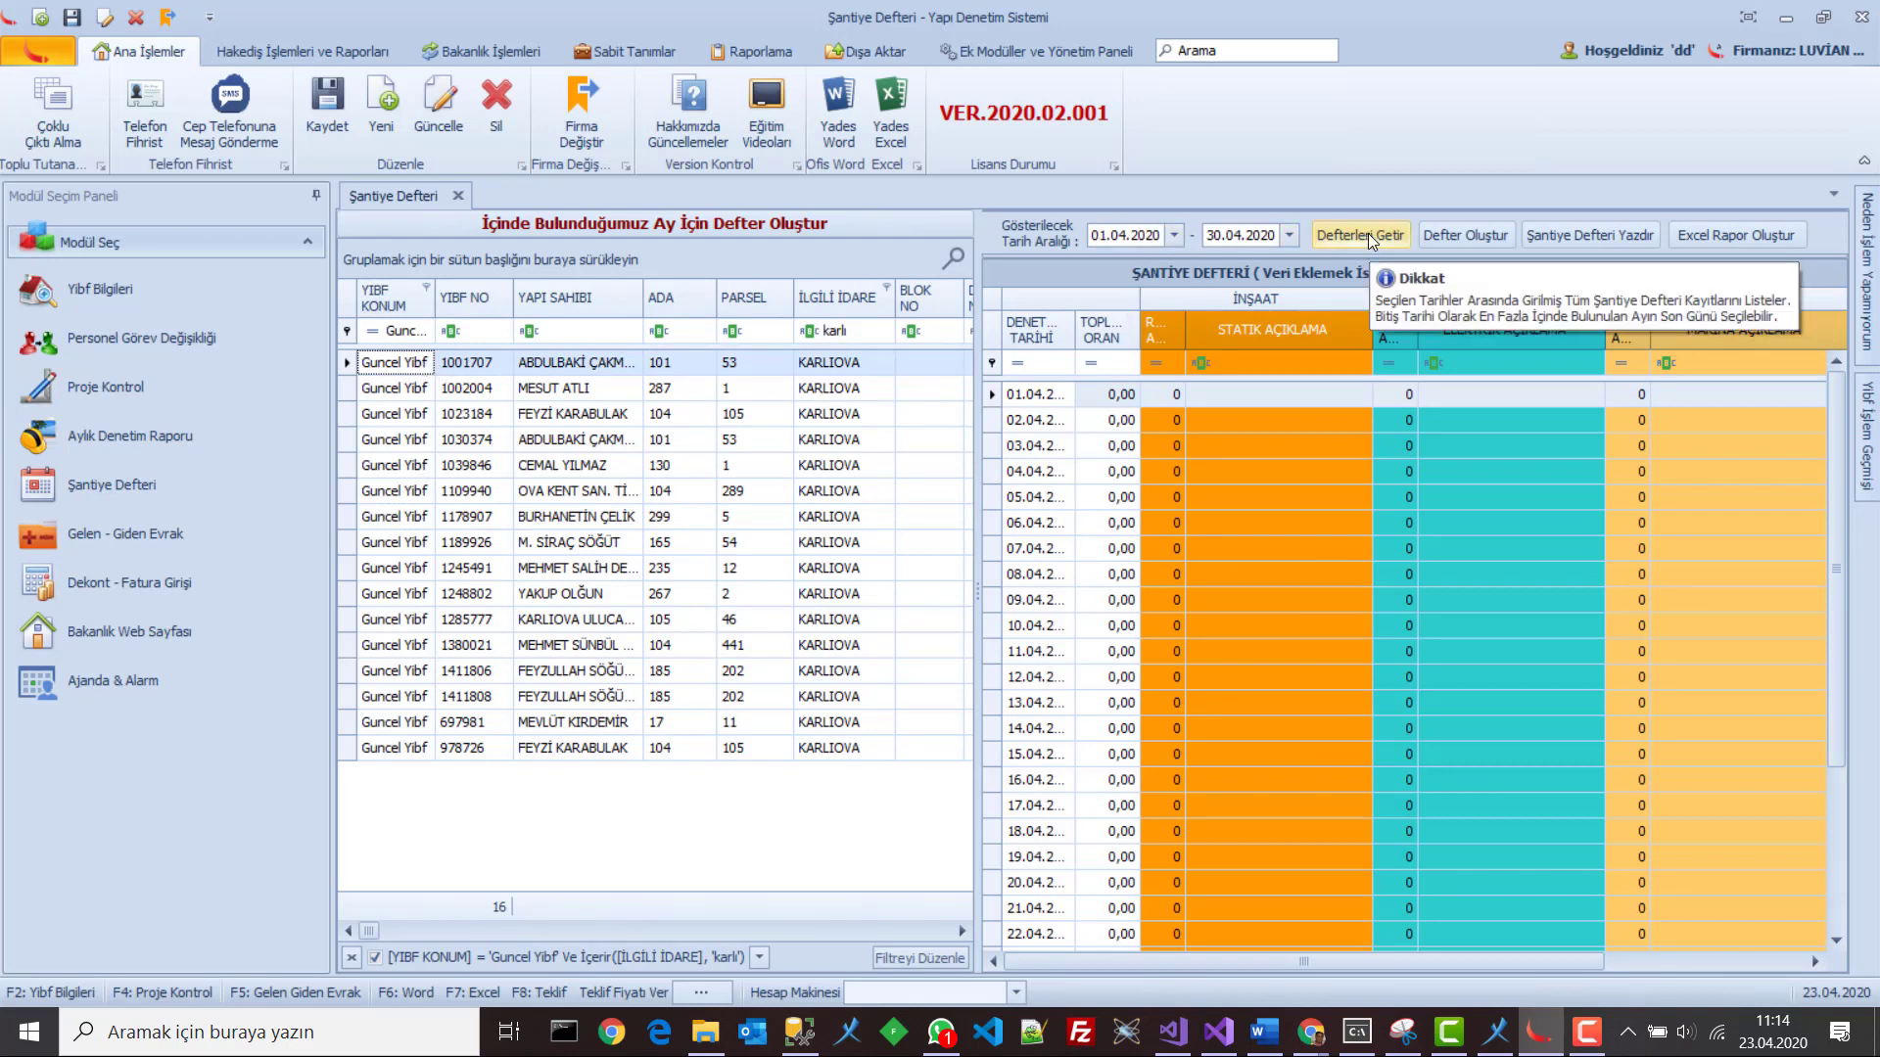
pyautogui.click(1124, 235)
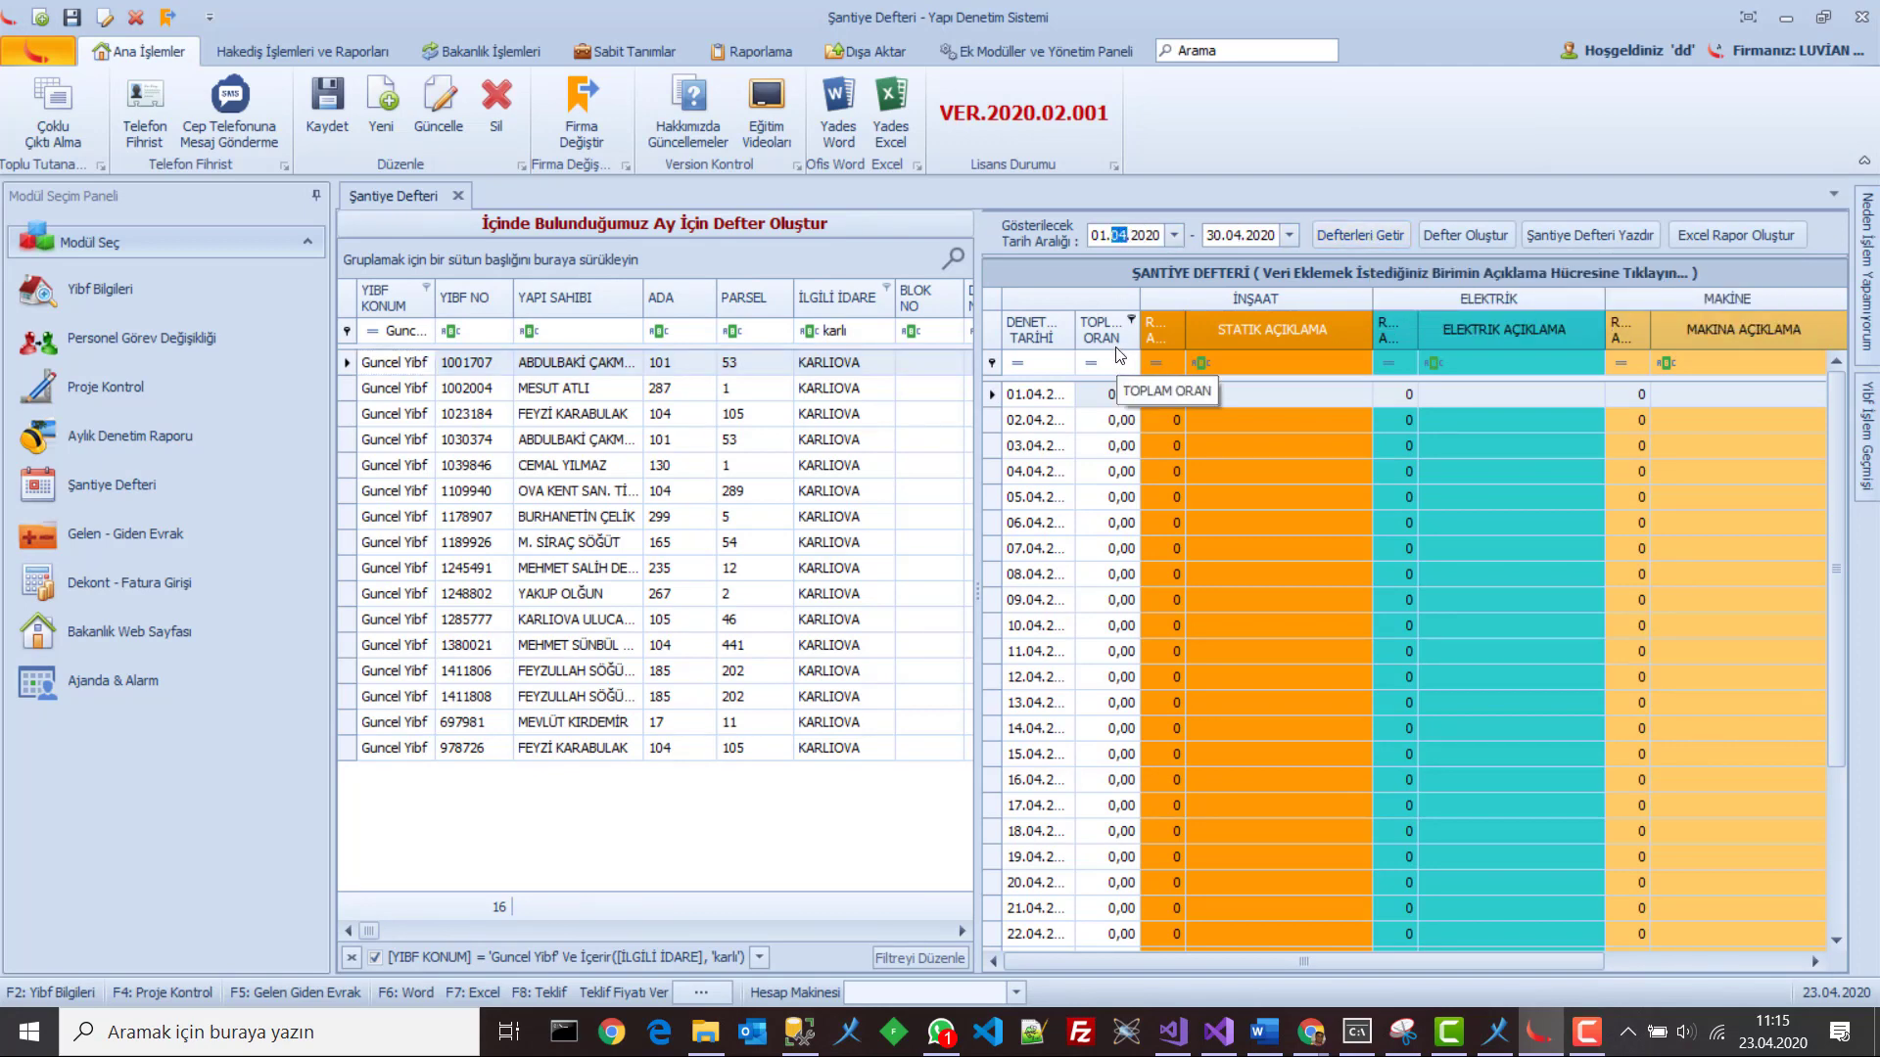
pyautogui.press('Down')
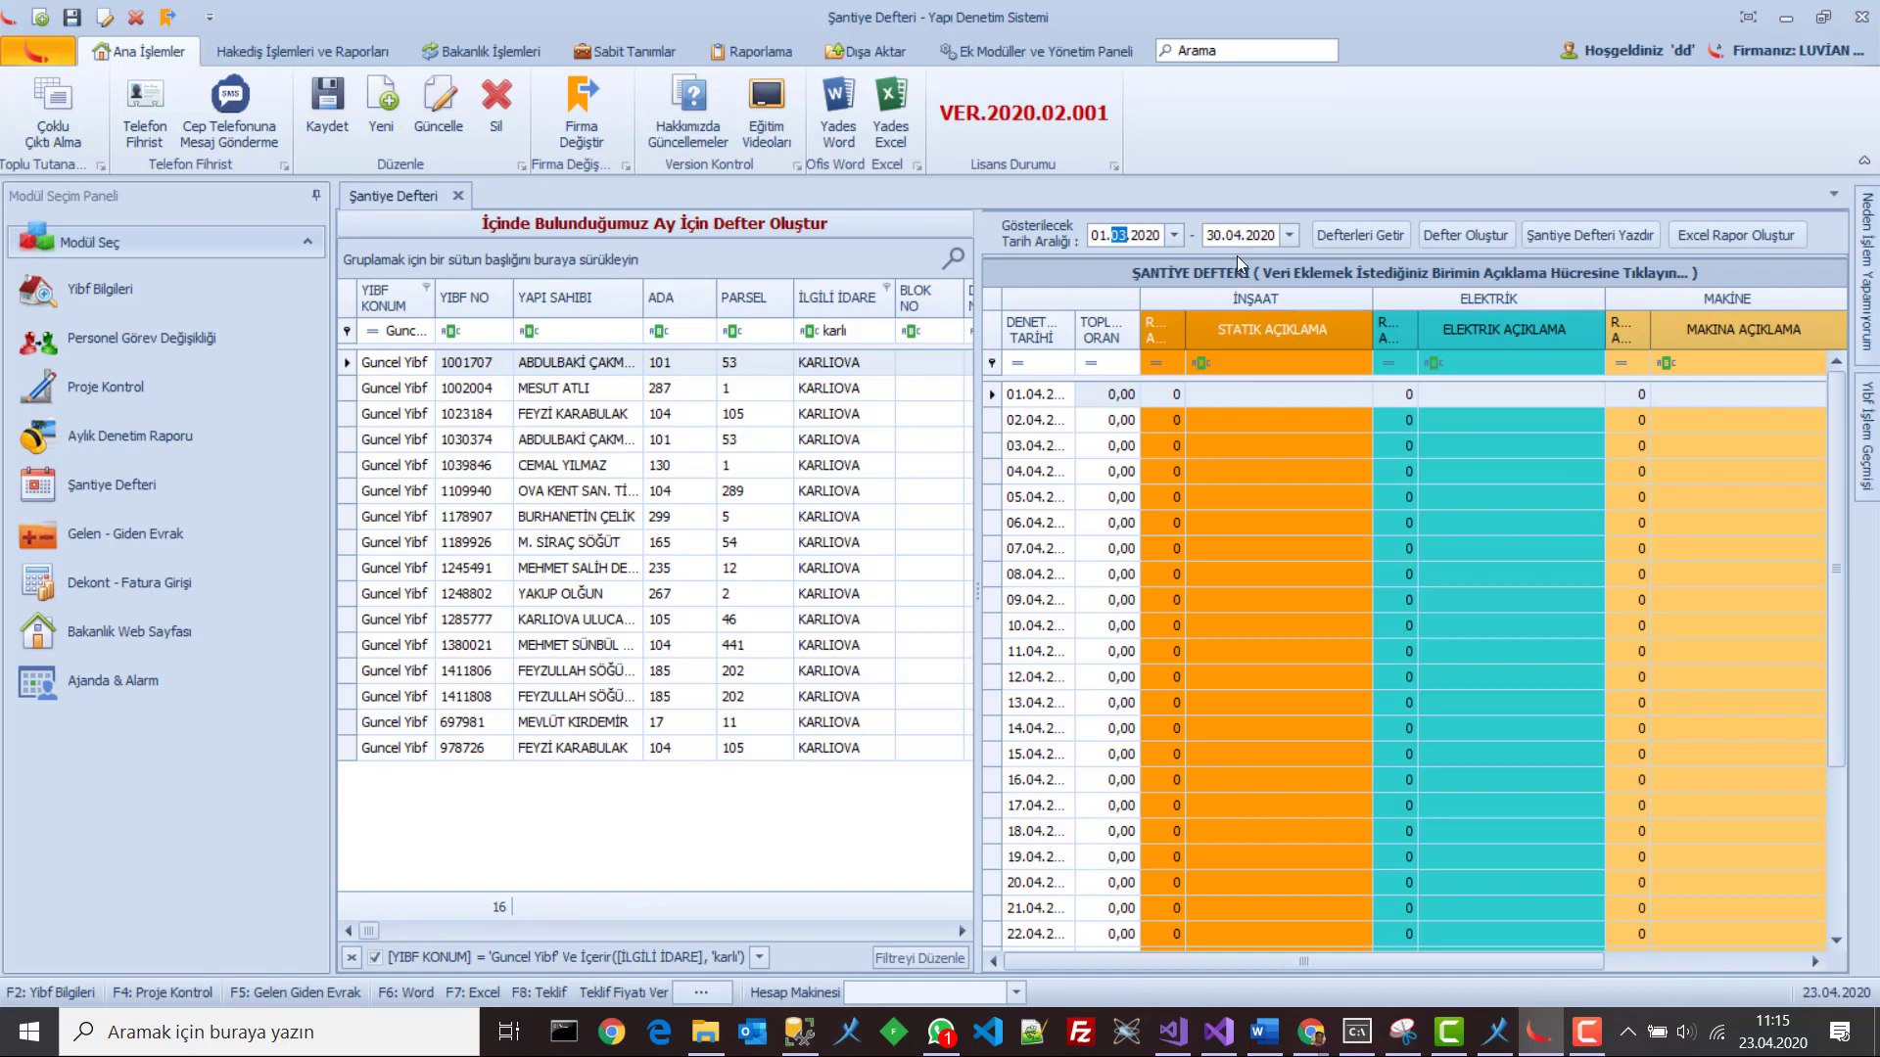
pyautogui.click(1234, 236)
pyautogui.click(1386, 237)
pyautogui.moveTo(1075, 338); pyautogui.dragTo(1131, 338)
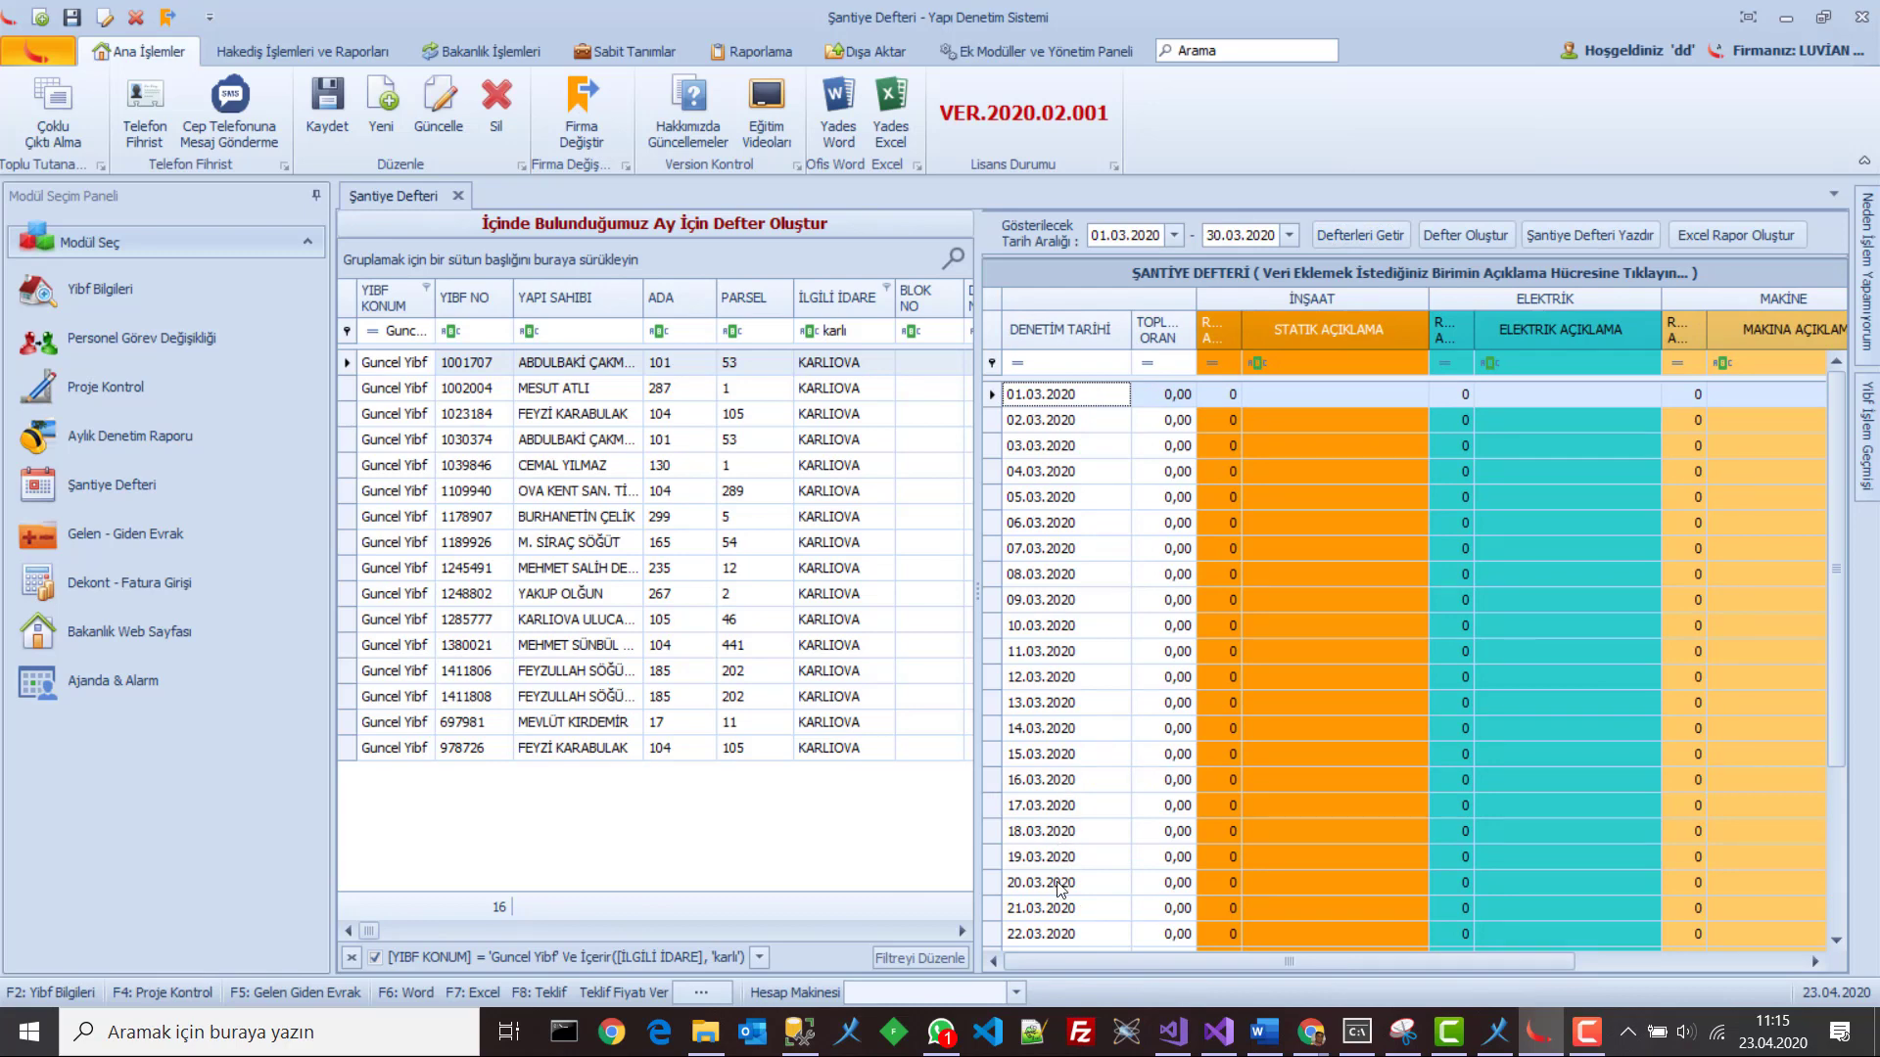
# Check the other KARLIOVA projects for March 2020 ledgers and return to the first project
pyautogui.click(477, 390)
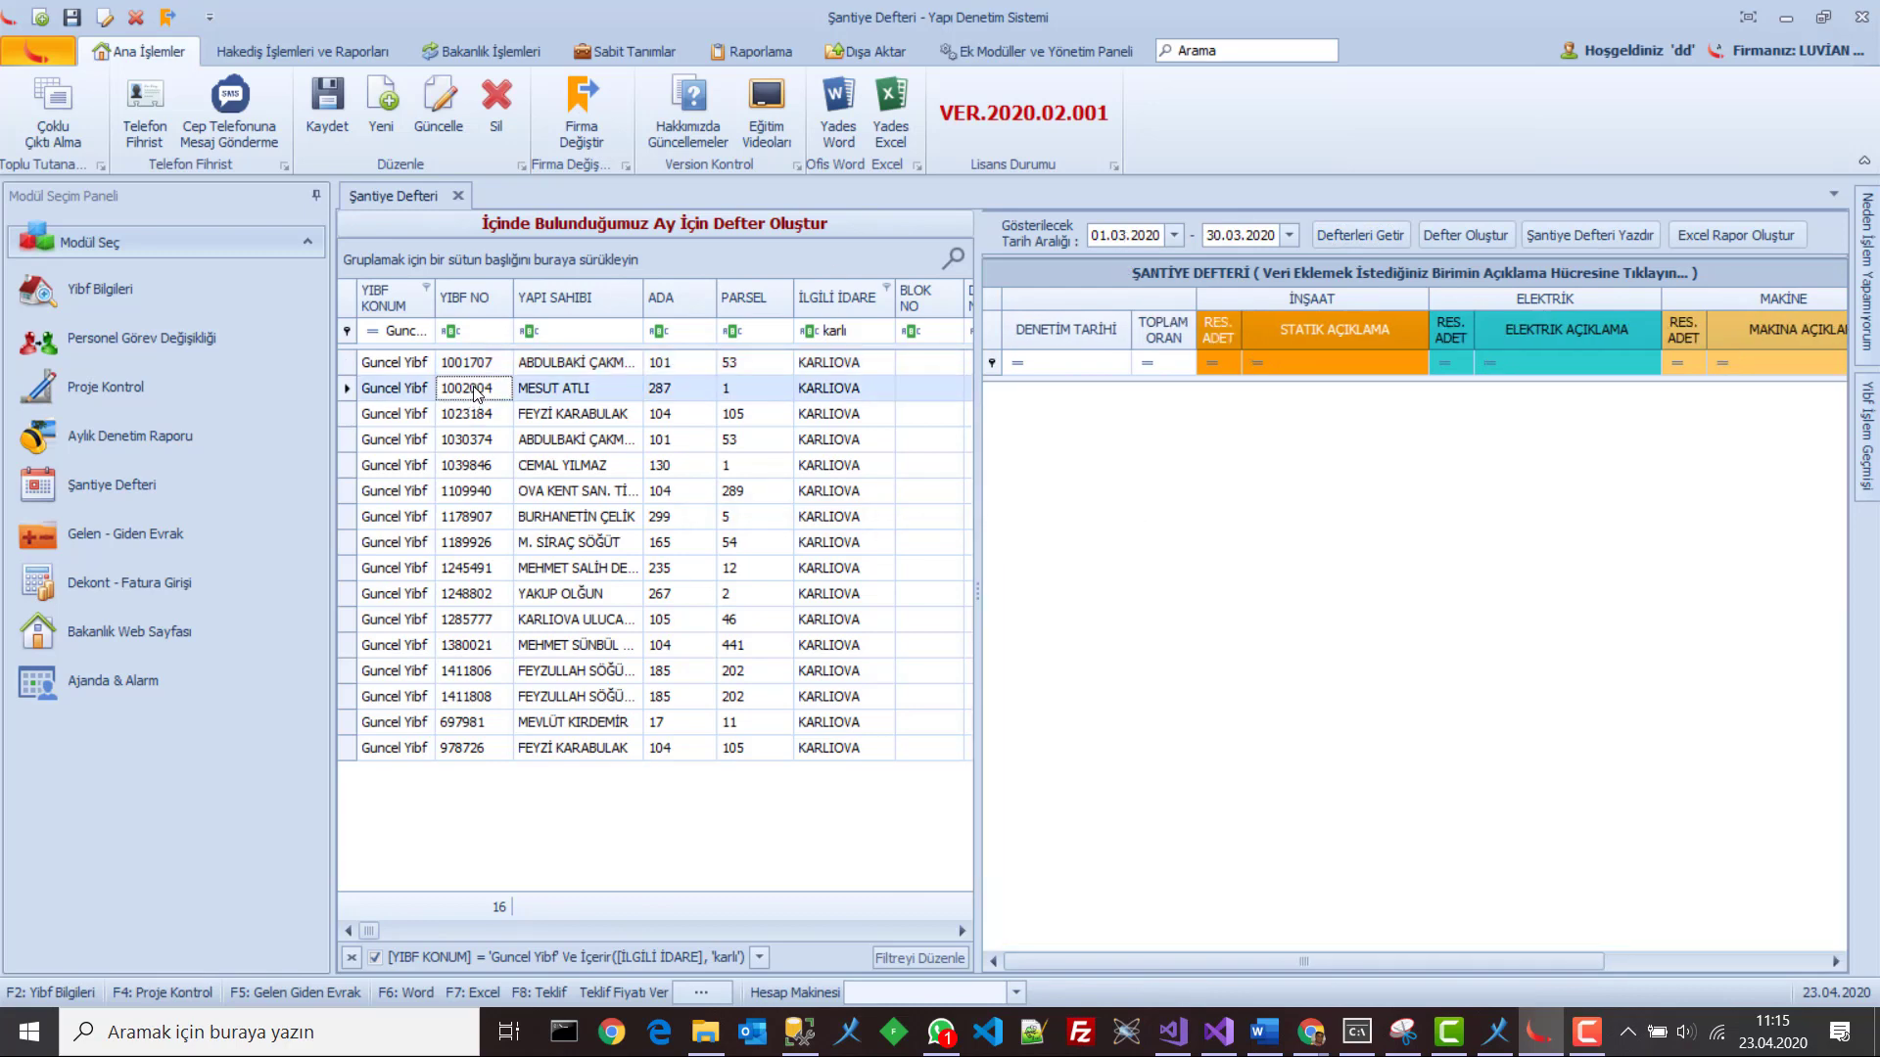
pyautogui.click(485, 413)
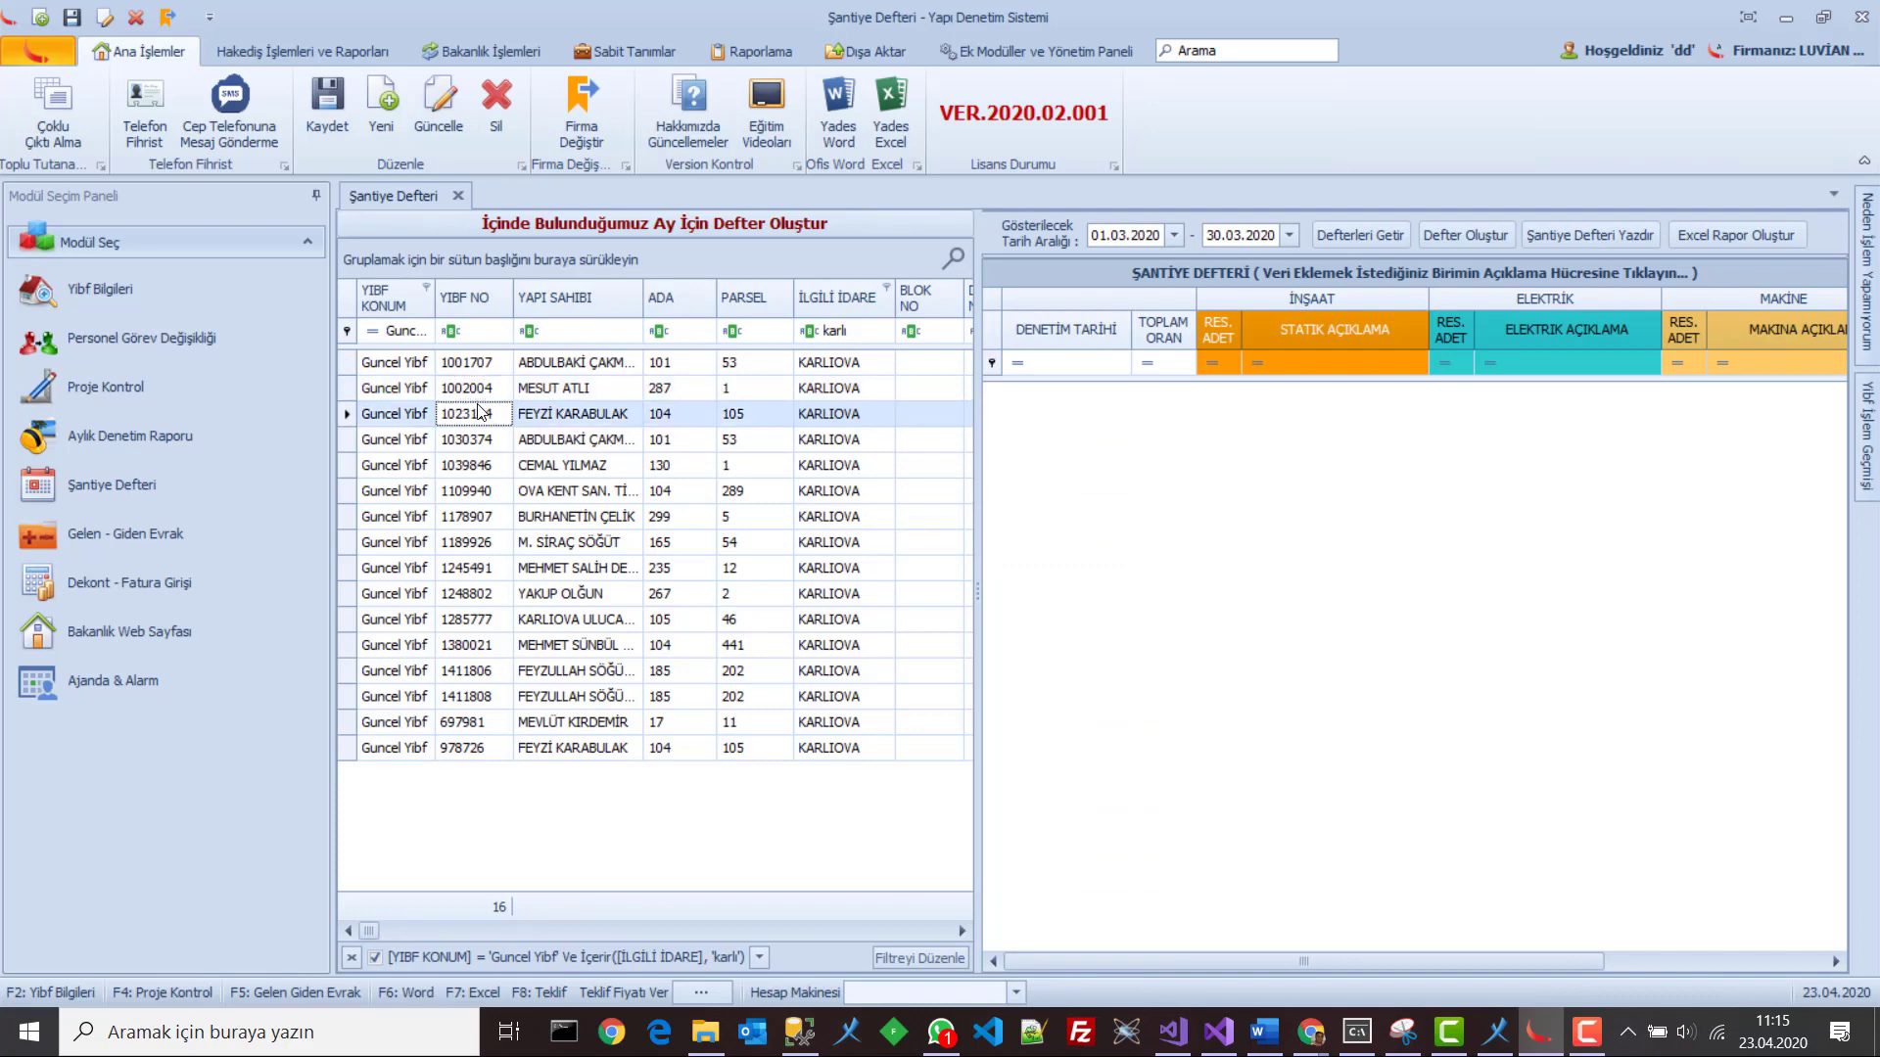
pyautogui.click(500, 466)
pyautogui.click(447, 371)
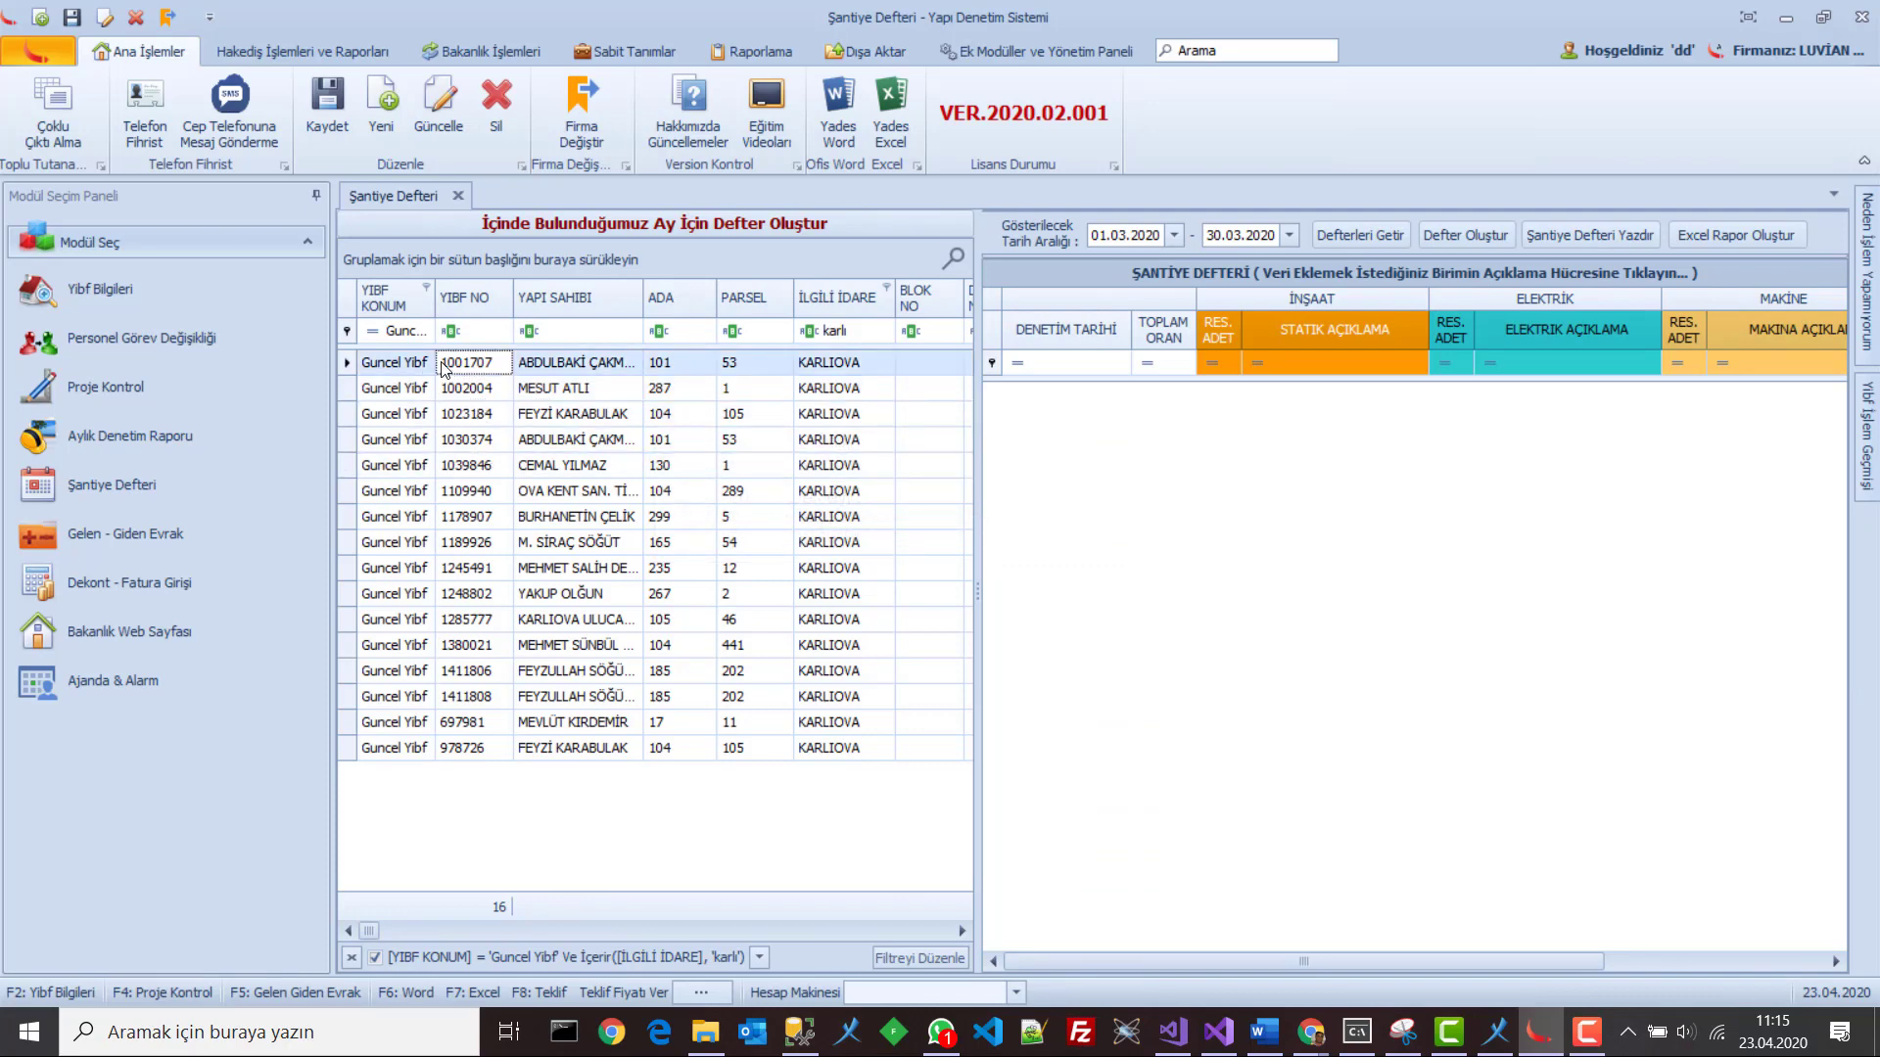